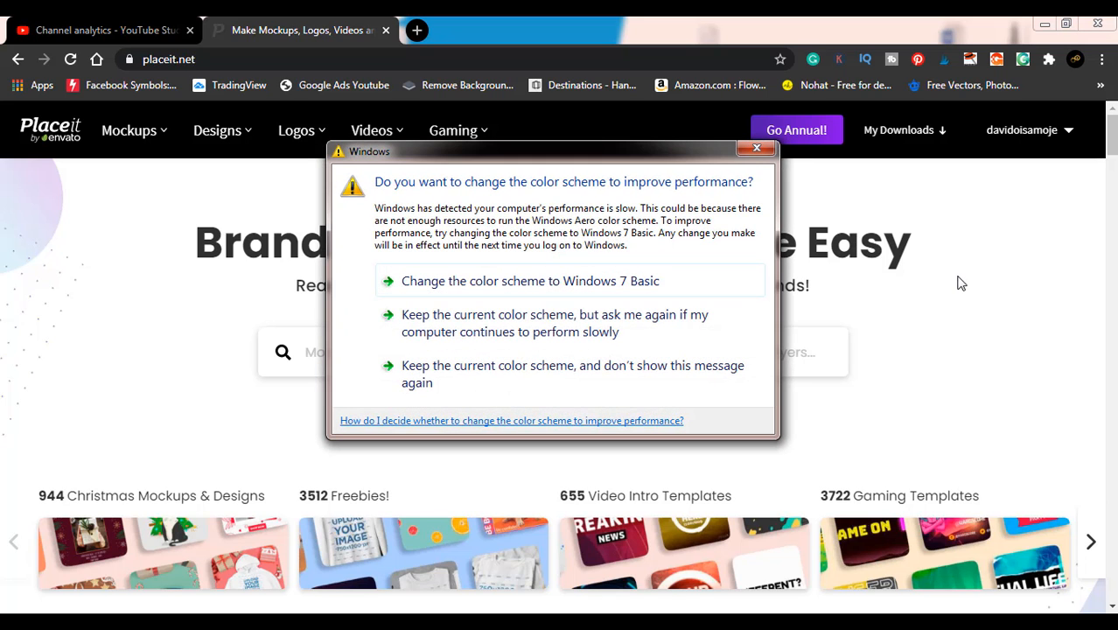
# Step: Keep the current Windows color scheme with no further reminders, and open the T-shirt mockup collection
pyautogui.click(738, 378)
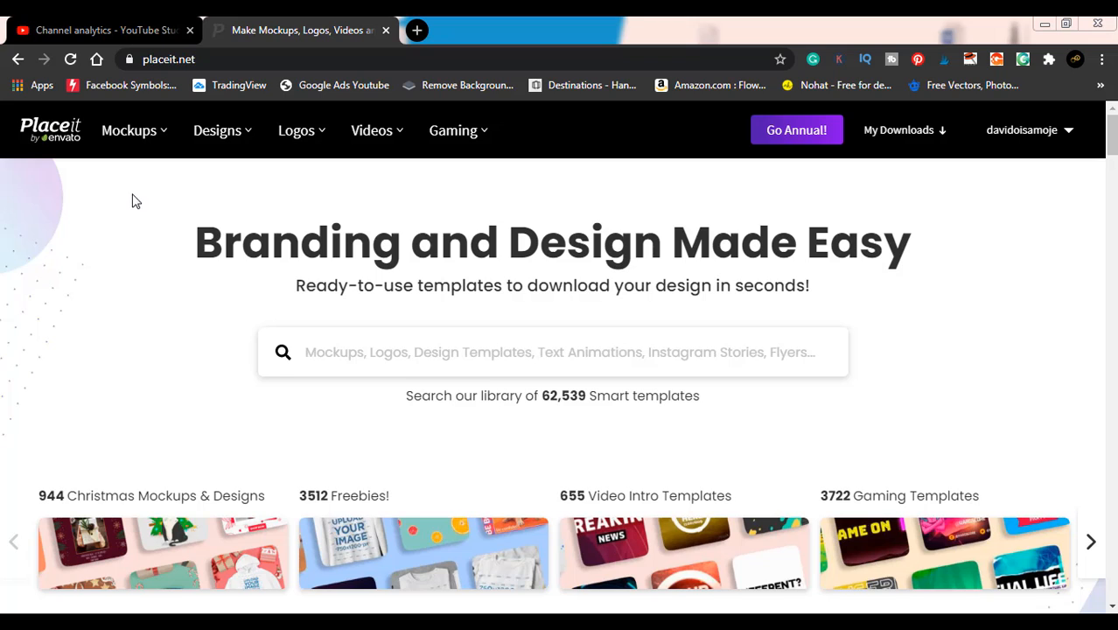
pyautogui.moveTo(137, 137)
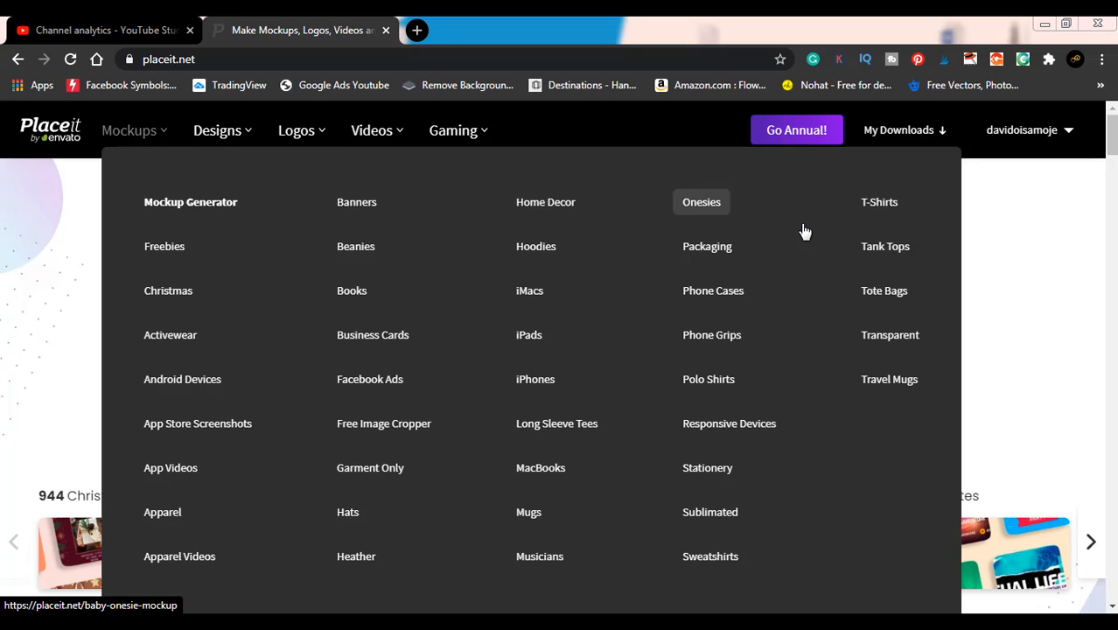
pyautogui.click(870, 210)
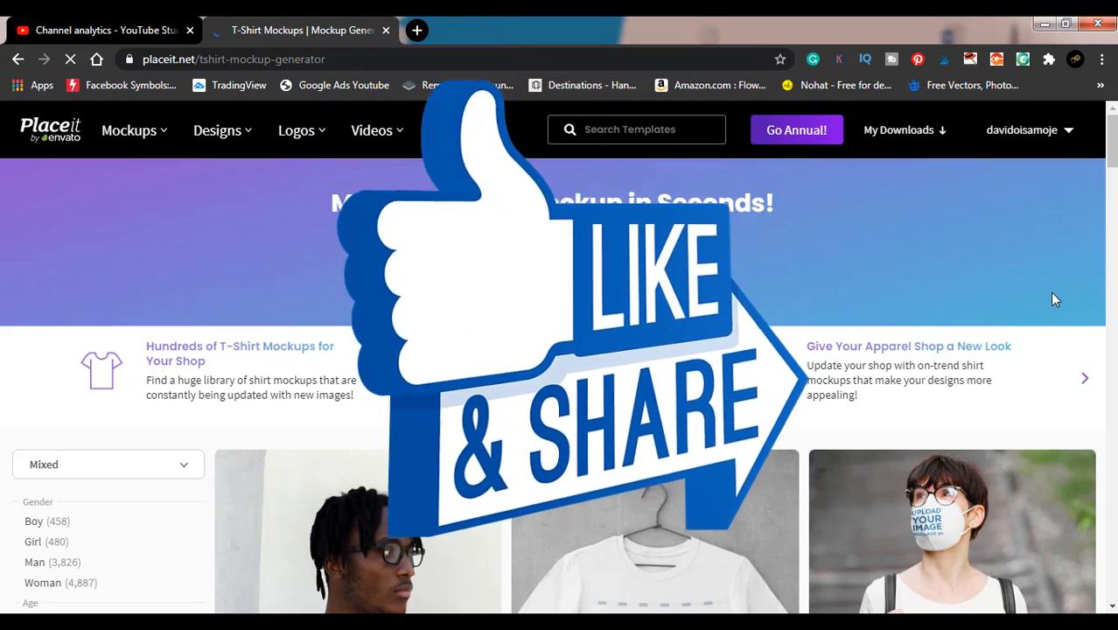
# Step: Look through the first page of T-shirt mockups, including the mom and daughter yoga design, down to the page numbers
pyautogui.scroll(-2, 1054, 299)
pyautogui.scroll(-5, 1054, 300)
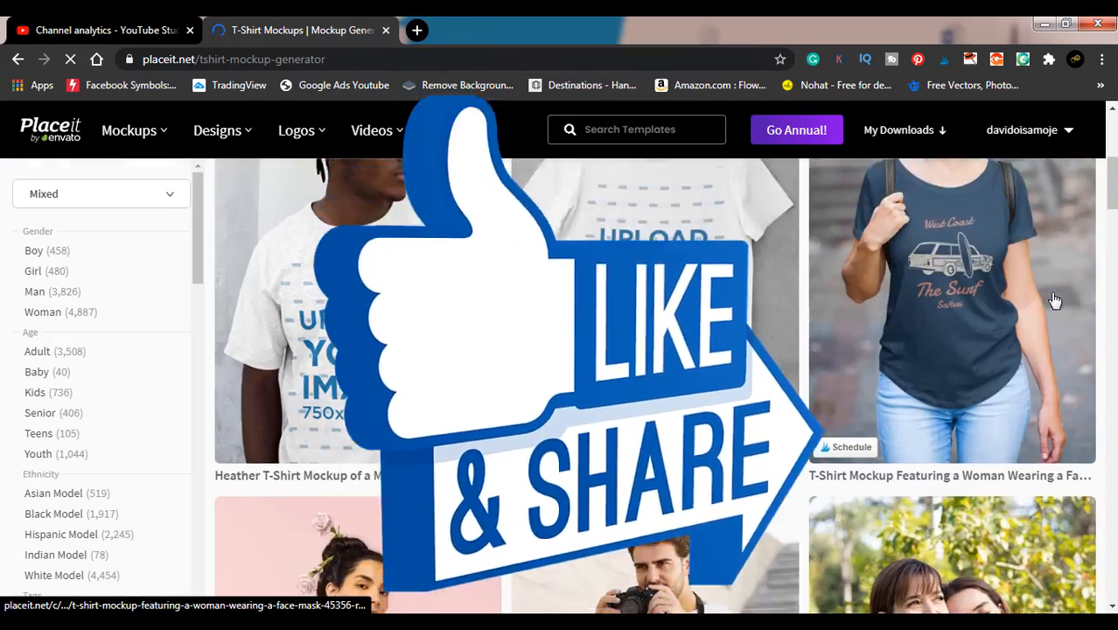
pyautogui.scroll(4, 1054, 299)
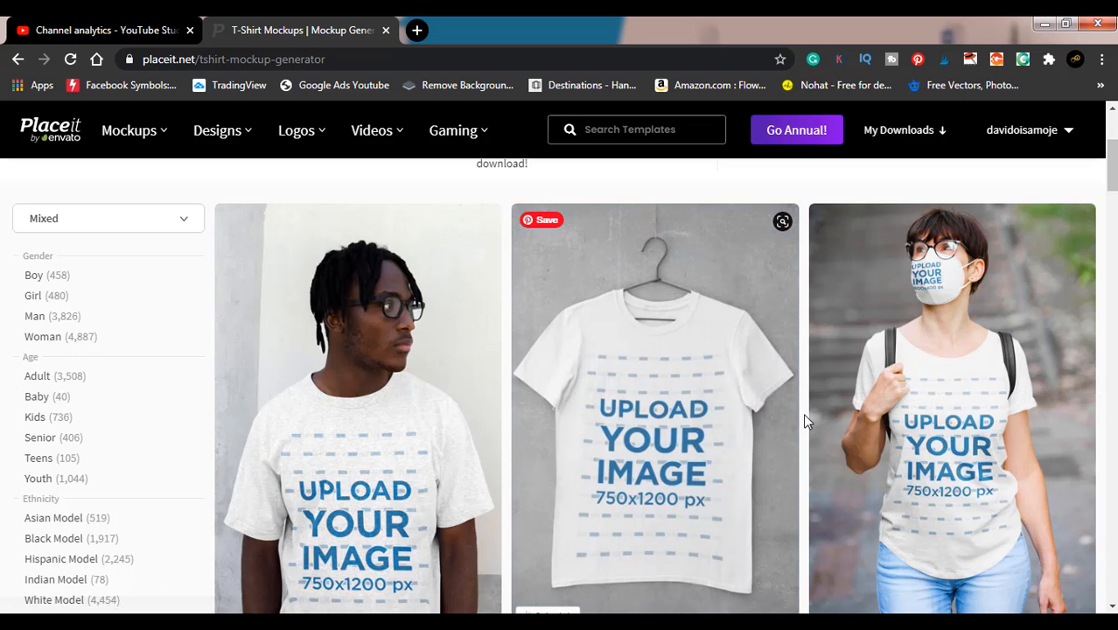
pyautogui.scroll(-3, 805, 421)
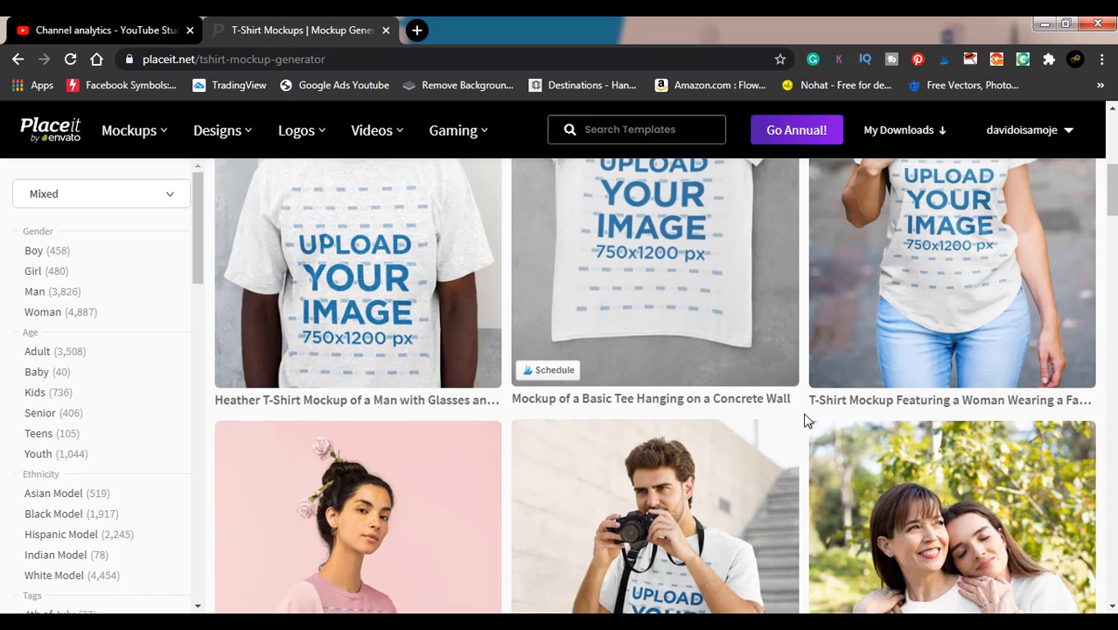
pyautogui.scroll(-2, 807, 421)
pyautogui.scroll(-6, 804, 420)
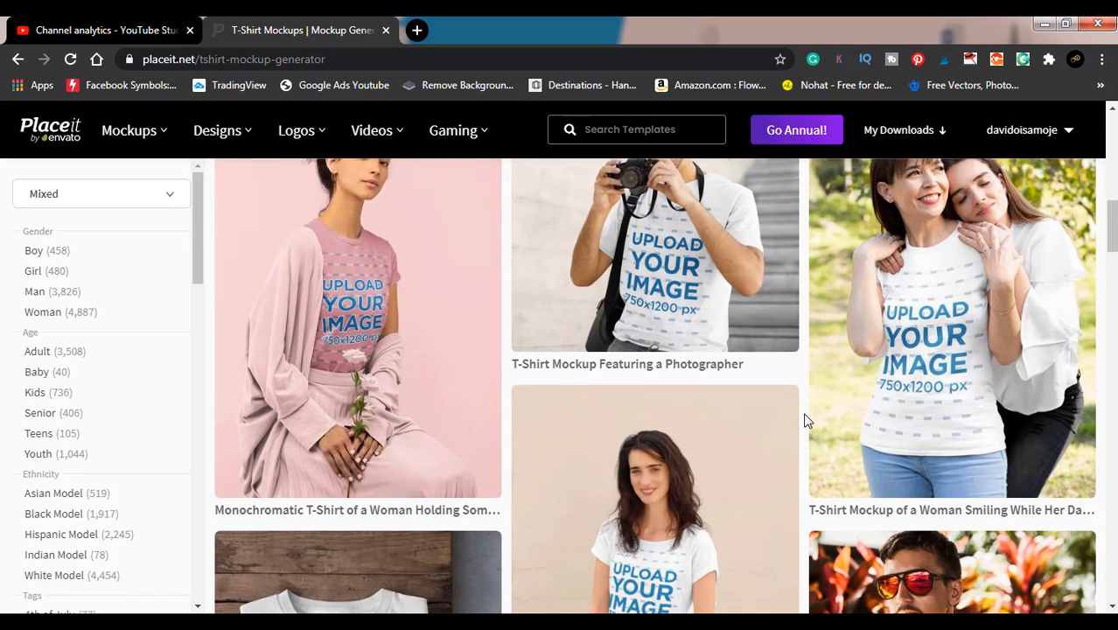
pyautogui.scroll(-6, 804, 421)
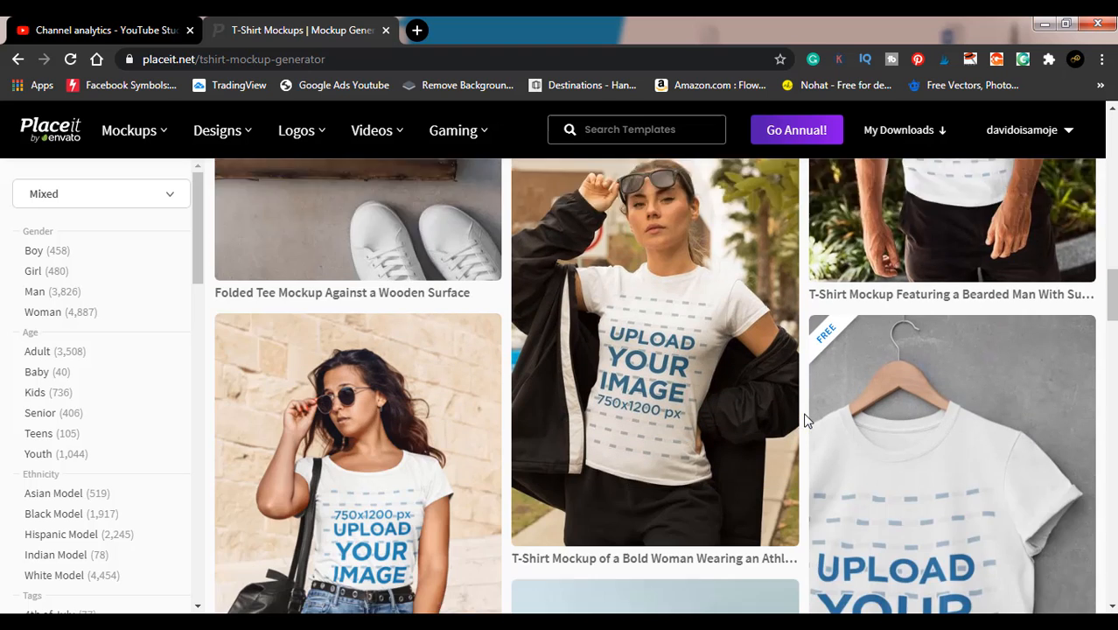
pyautogui.scroll(-4, 805, 420)
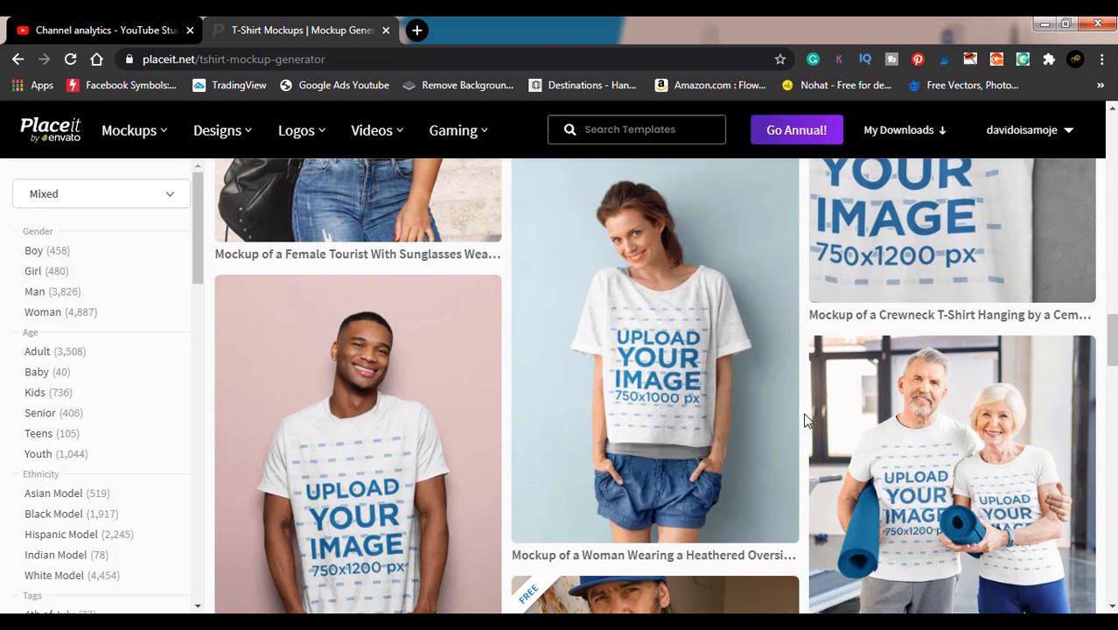
pyautogui.scroll(-9, 806, 420)
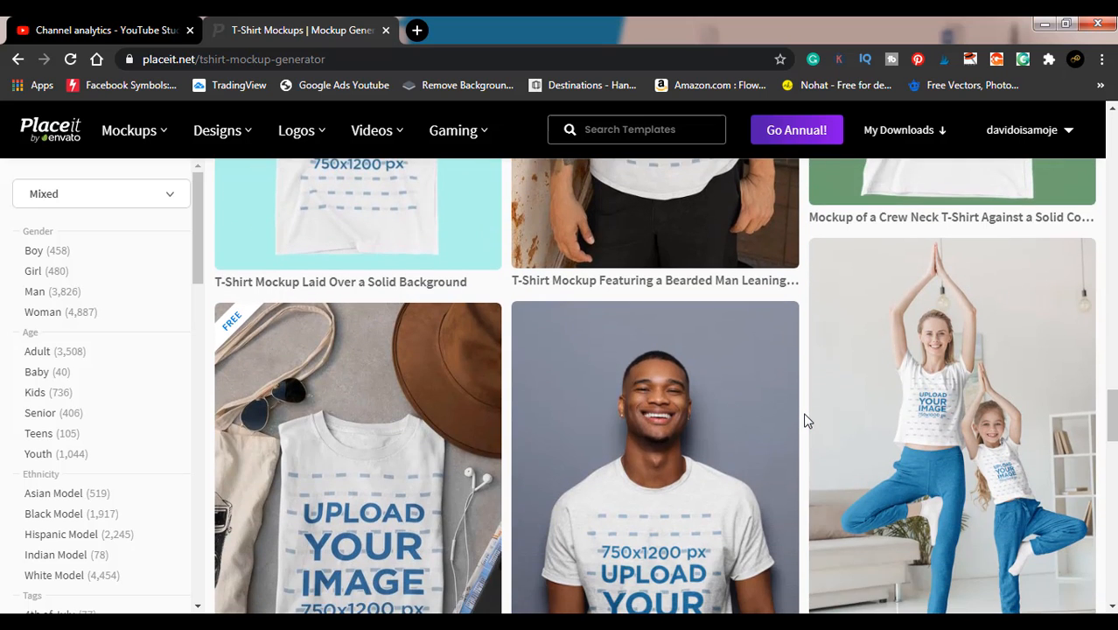
pyautogui.scroll(-1, 806, 420)
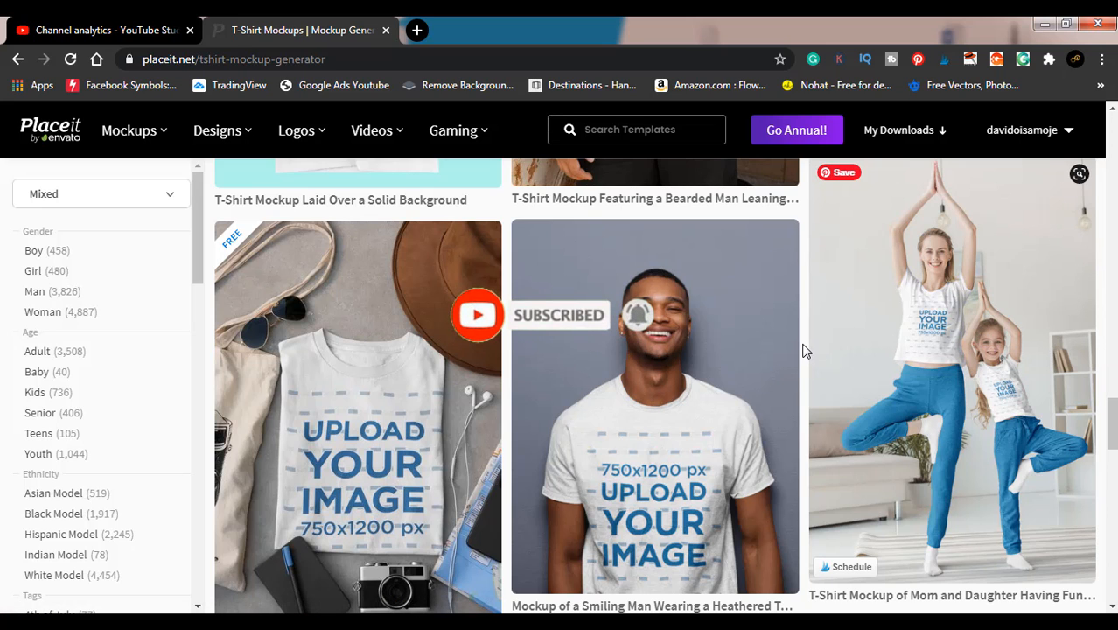
pyautogui.scroll(-2, 805, 350)
pyautogui.scroll(-3, 805, 350)
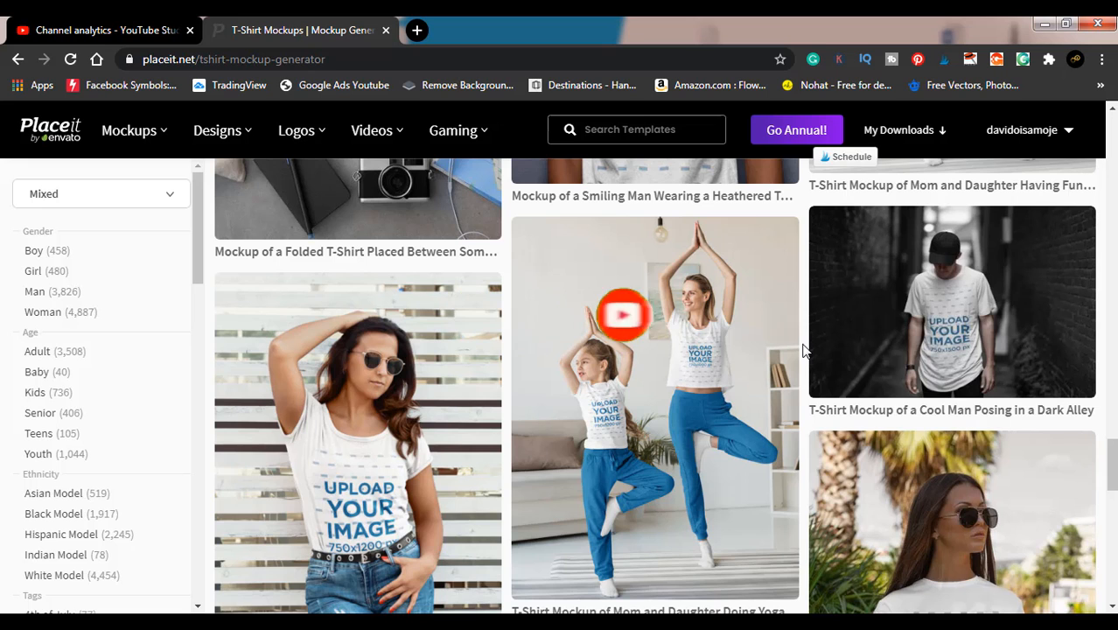
pyautogui.moveTo(667, 341)
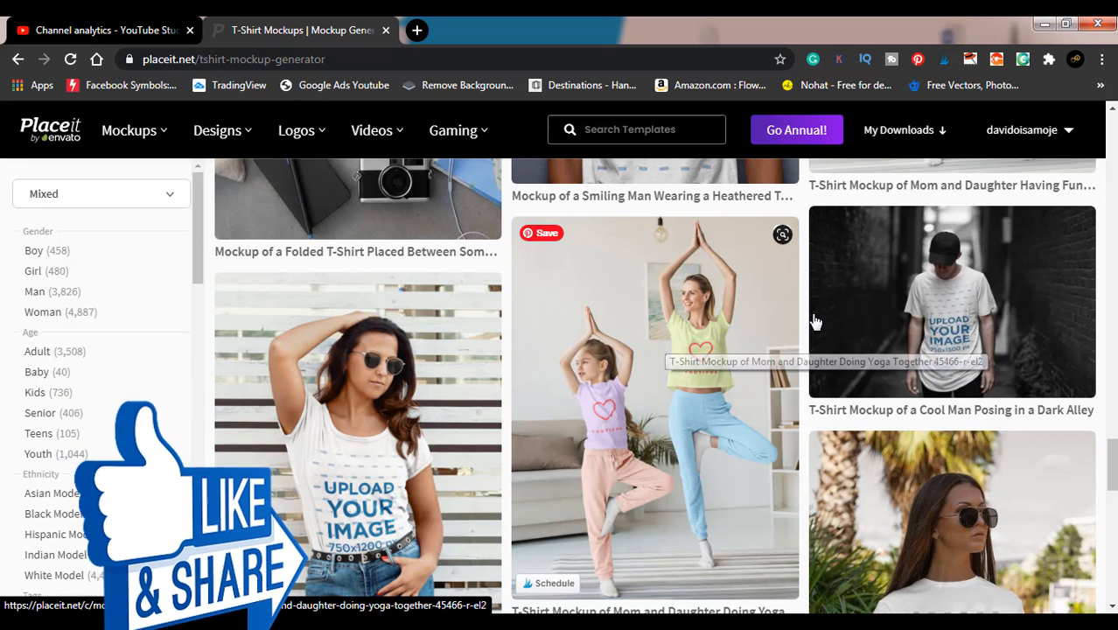
pyautogui.scroll(-3, 806, 325)
pyautogui.scroll(-3, 805, 328)
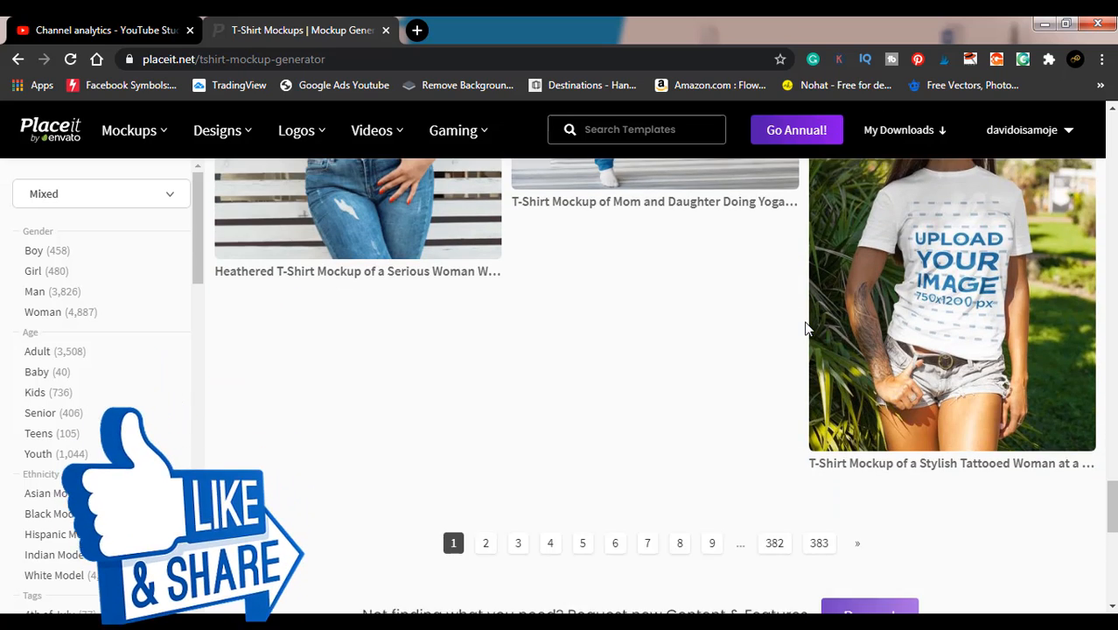
pyautogui.scroll(5, 806, 328)
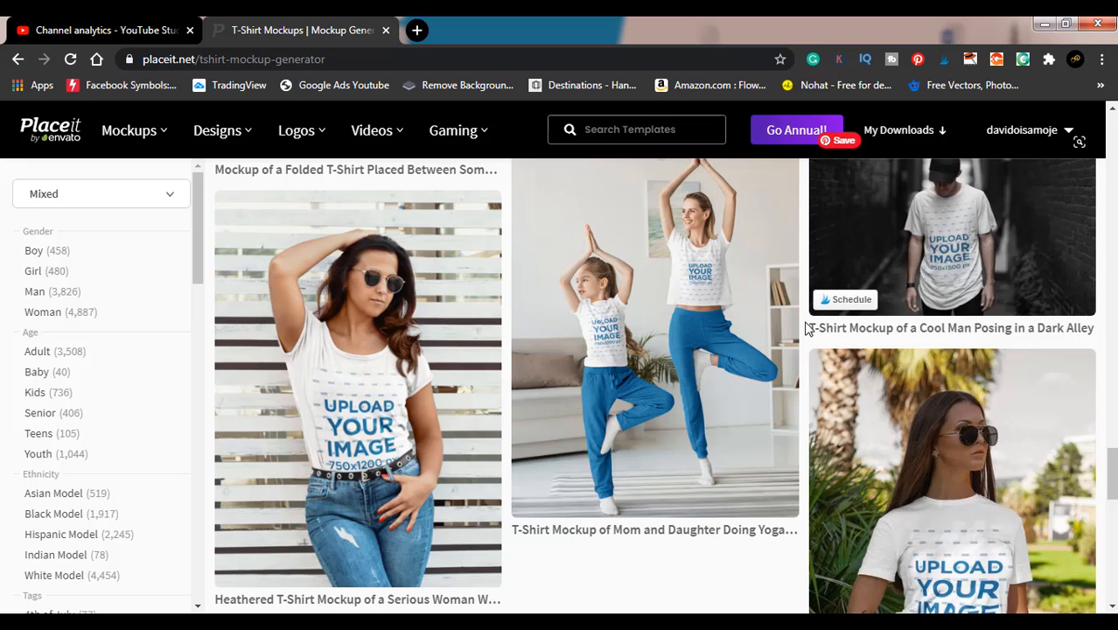
pyautogui.scroll(5, 805, 328)
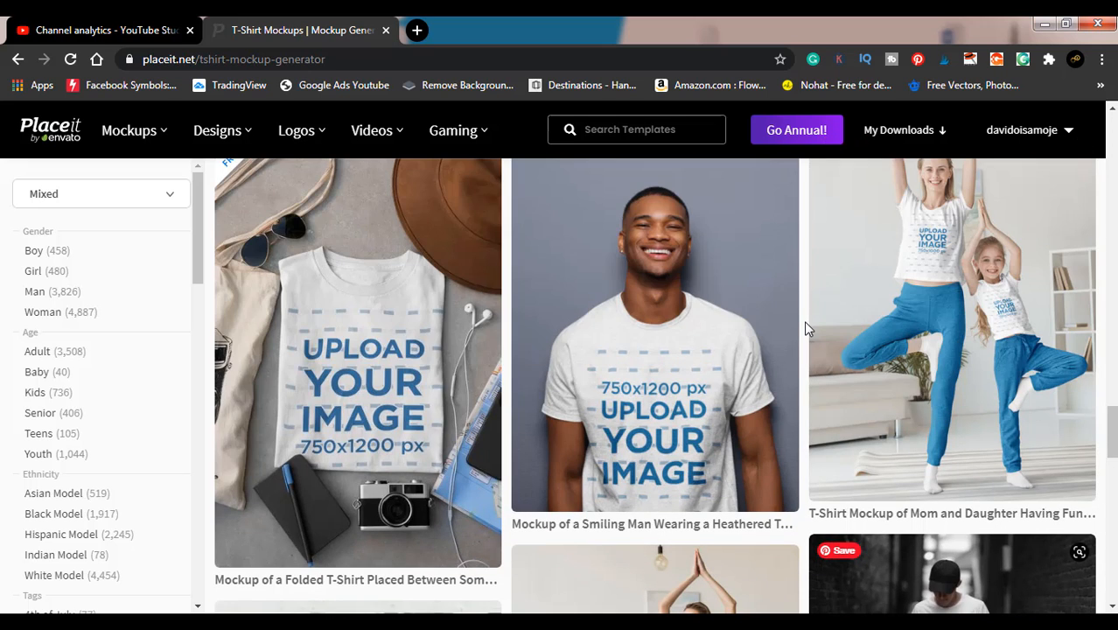
pyautogui.scroll(8, 806, 327)
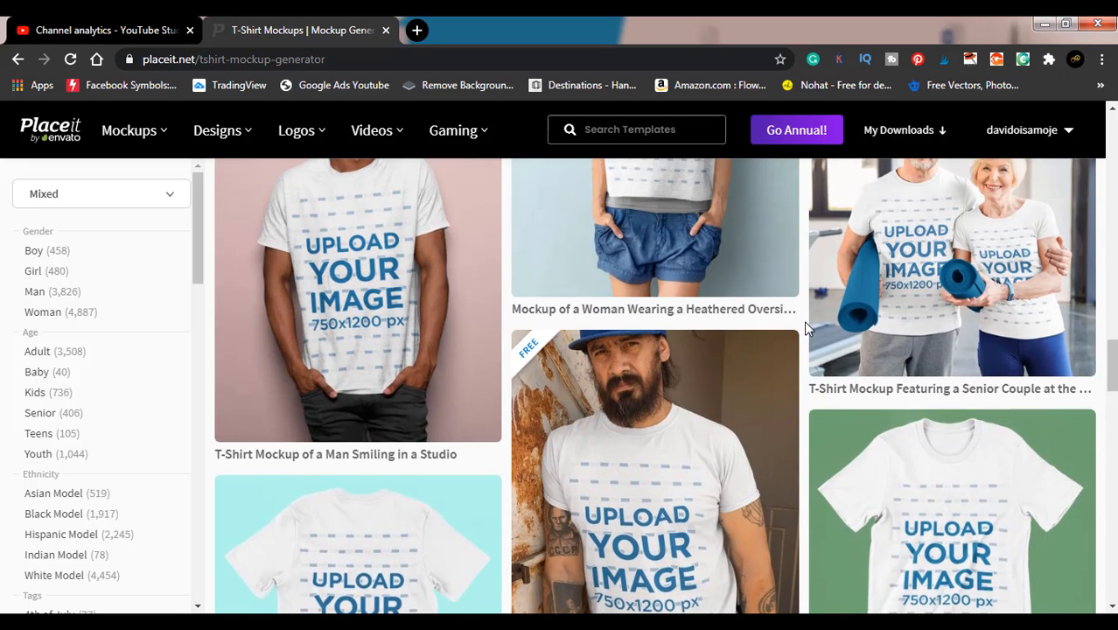
pyautogui.scroll(3, 806, 327)
pyautogui.scroll(-9, 806, 327)
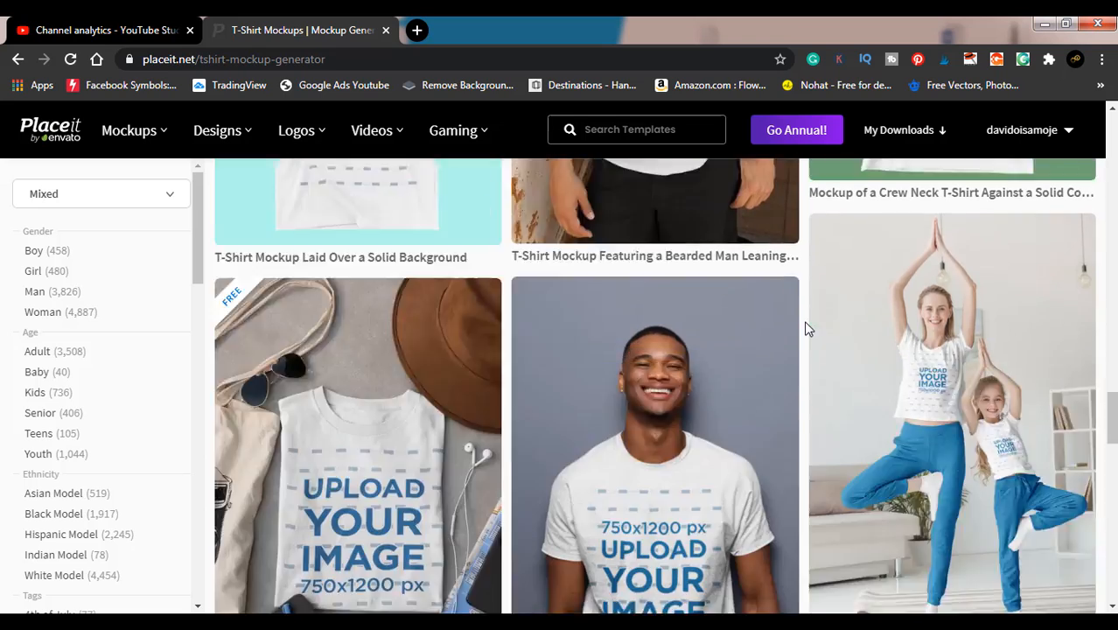
pyautogui.scroll(-10, 805, 328)
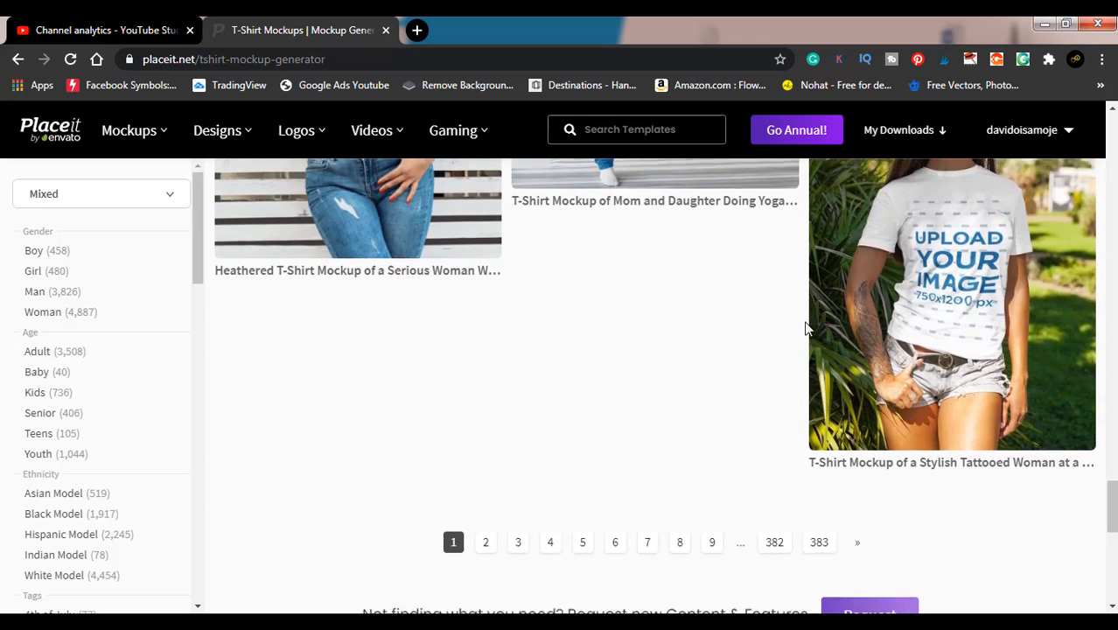
pyautogui.scroll(-2, 806, 328)
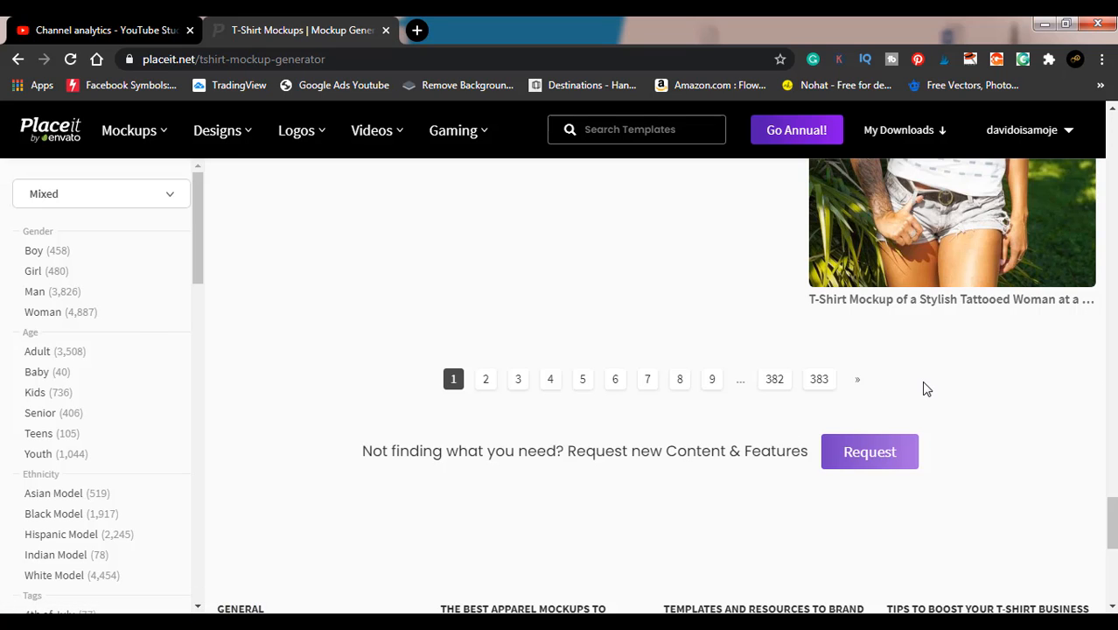
pyautogui.scroll(-1, 924, 388)
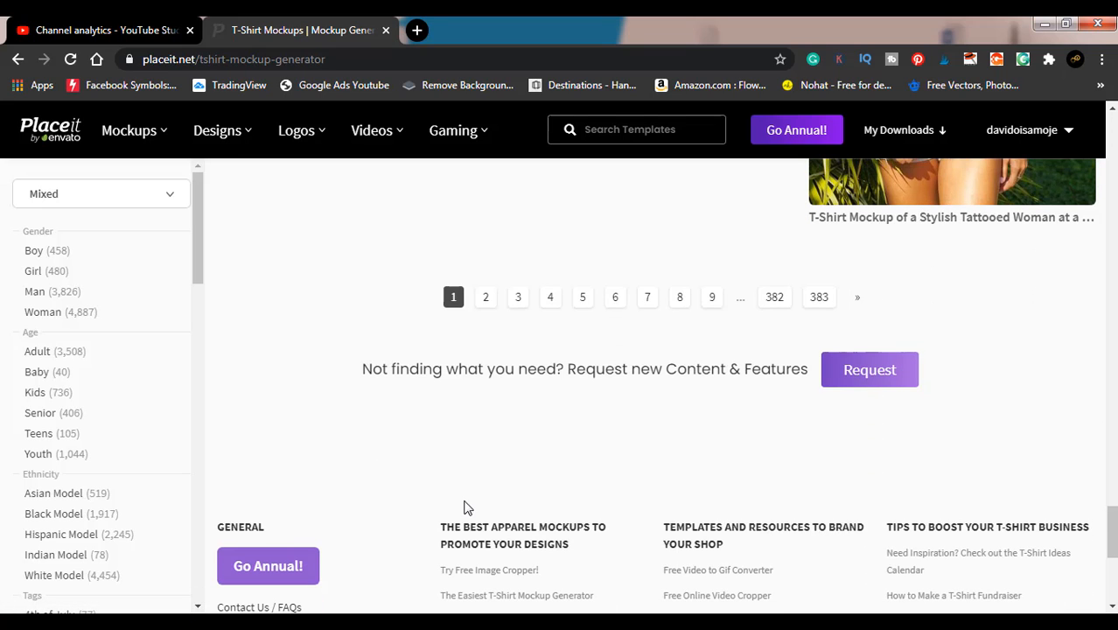
# Step: Filter the T-shirt mockups by the Christmas tag
pyautogui.scroll(-2, 102, 473)
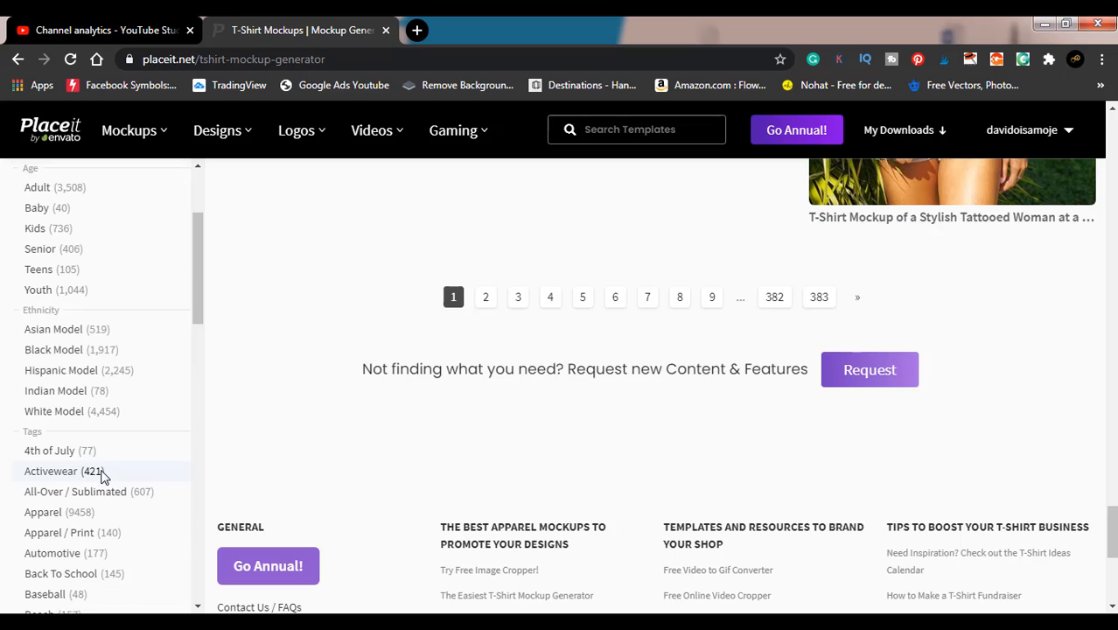
pyautogui.scroll(-2, 102, 473)
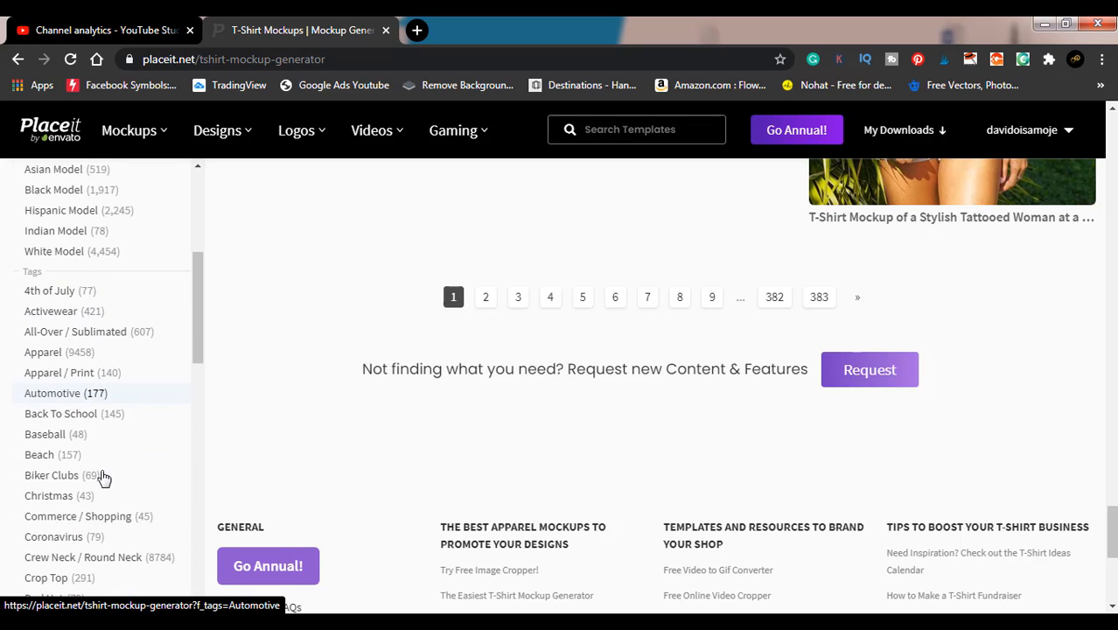
pyautogui.click(53, 494)
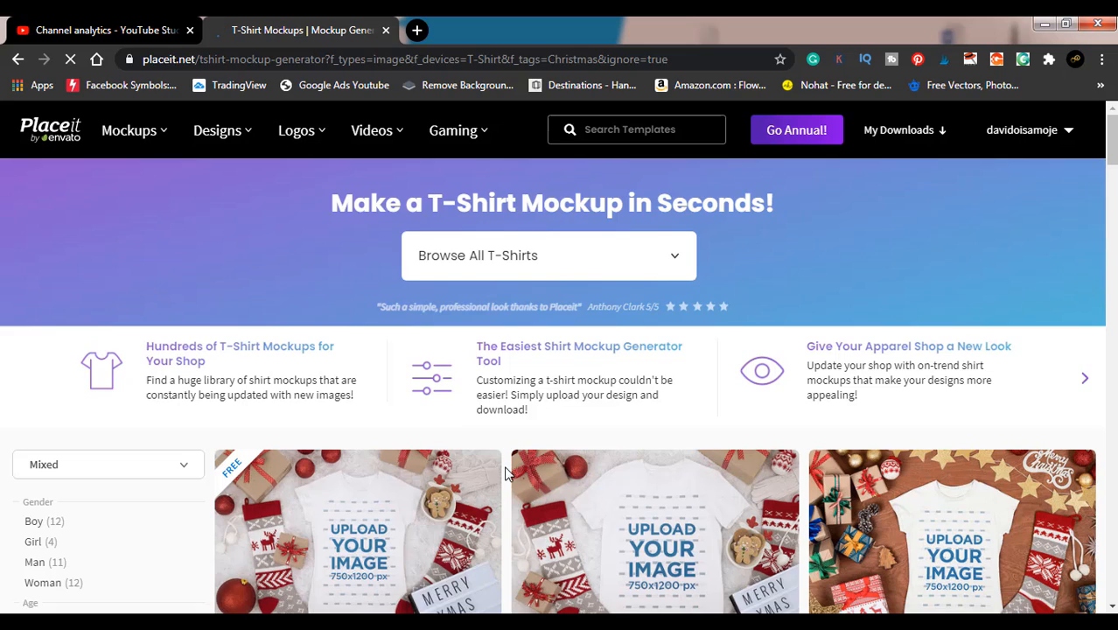
# Step: Look through the Christmas T-shirt mockups for a suitable template
pyautogui.scroll(-4, 505, 473)
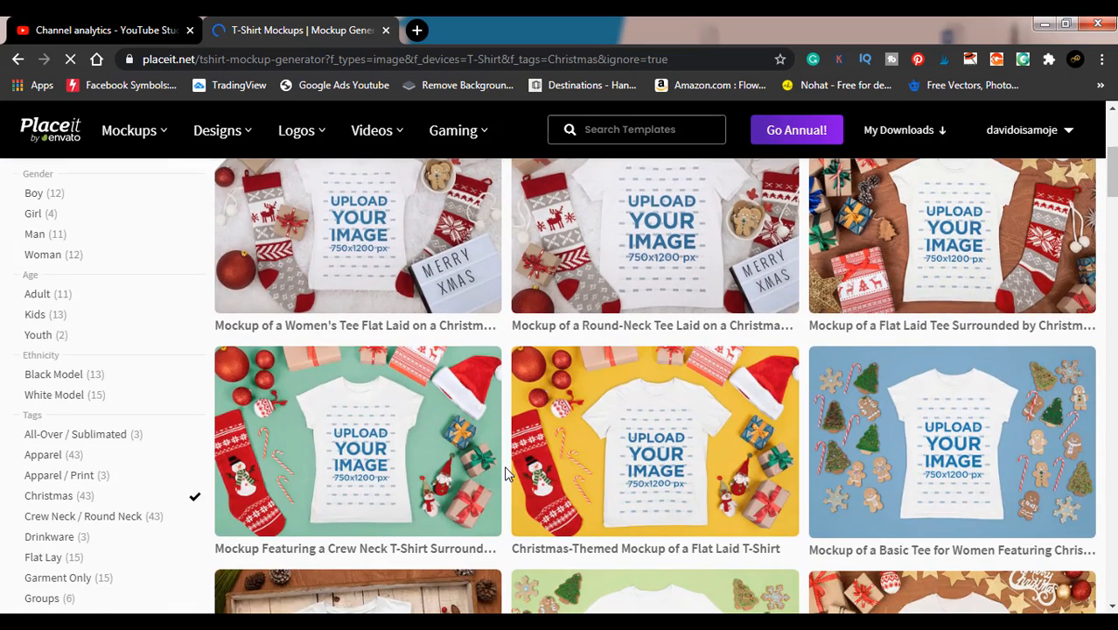
pyautogui.scroll(-3, 505, 472)
pyautogui.scroll(-4, 505, 472)
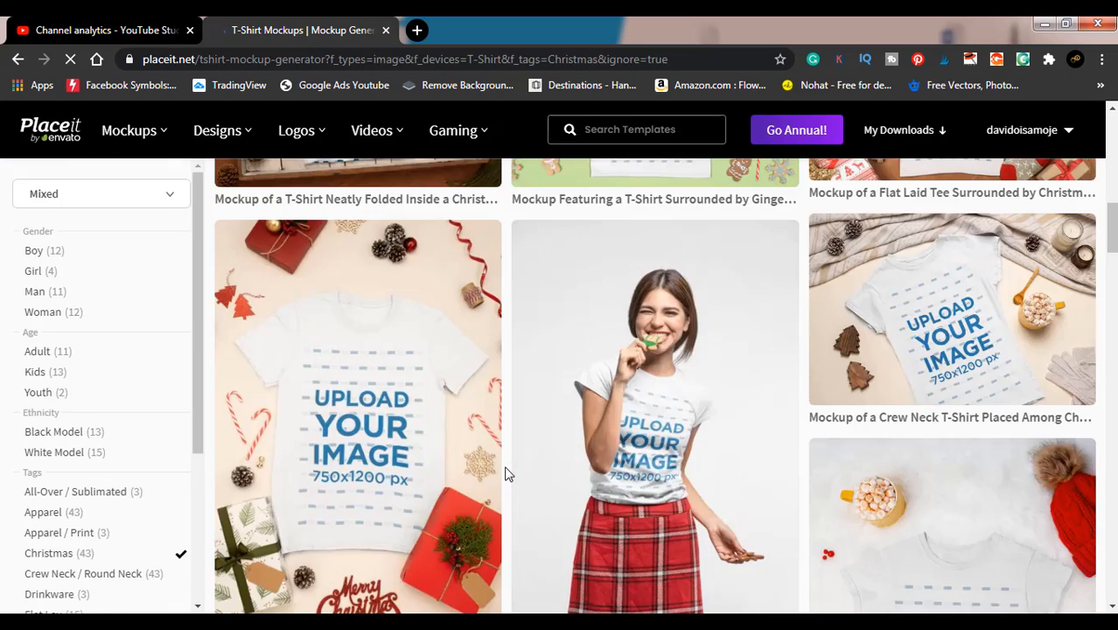
pyautogui.scroll(-3, 504, 472)
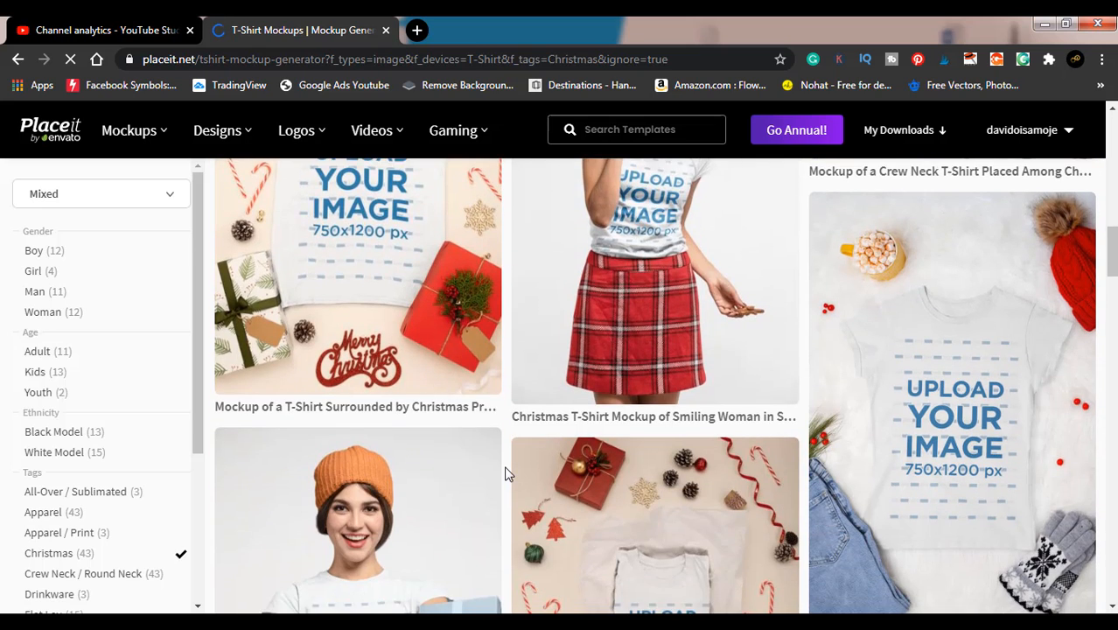
pyautogui.scroll(-3, 505, 472)
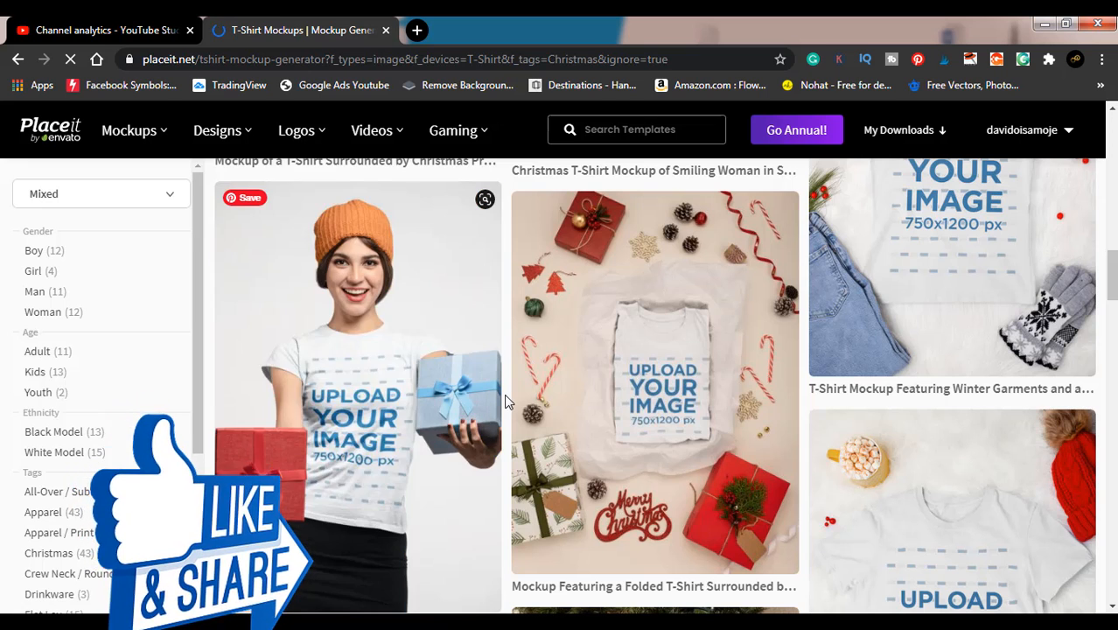
pyautogui.scroll(-3, 505, 398)
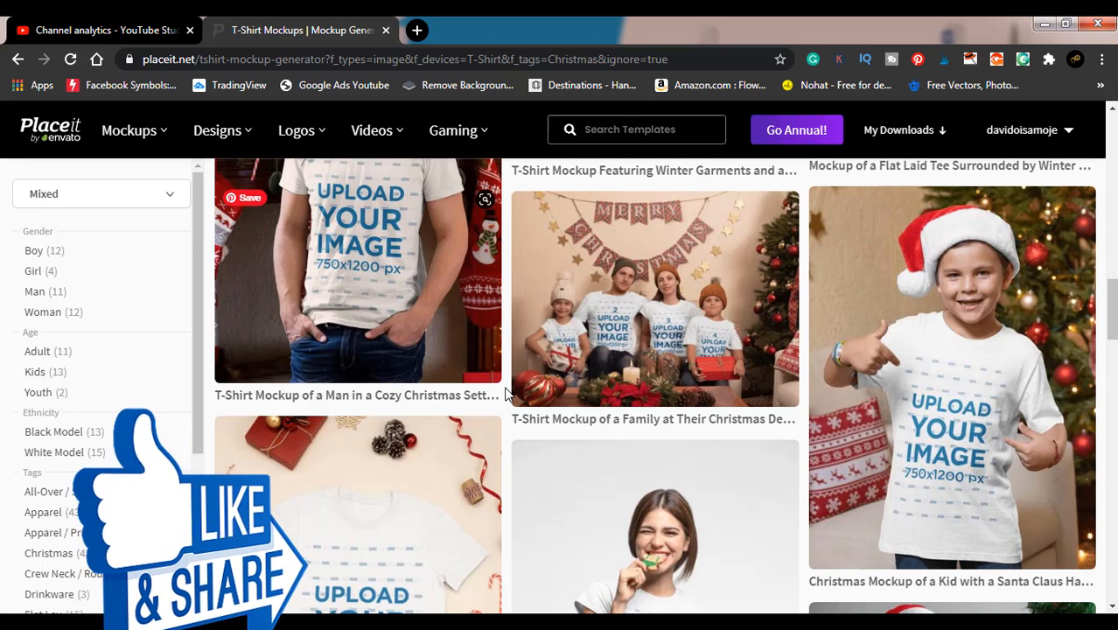
pyautogui.scroll(6, 505, 381)
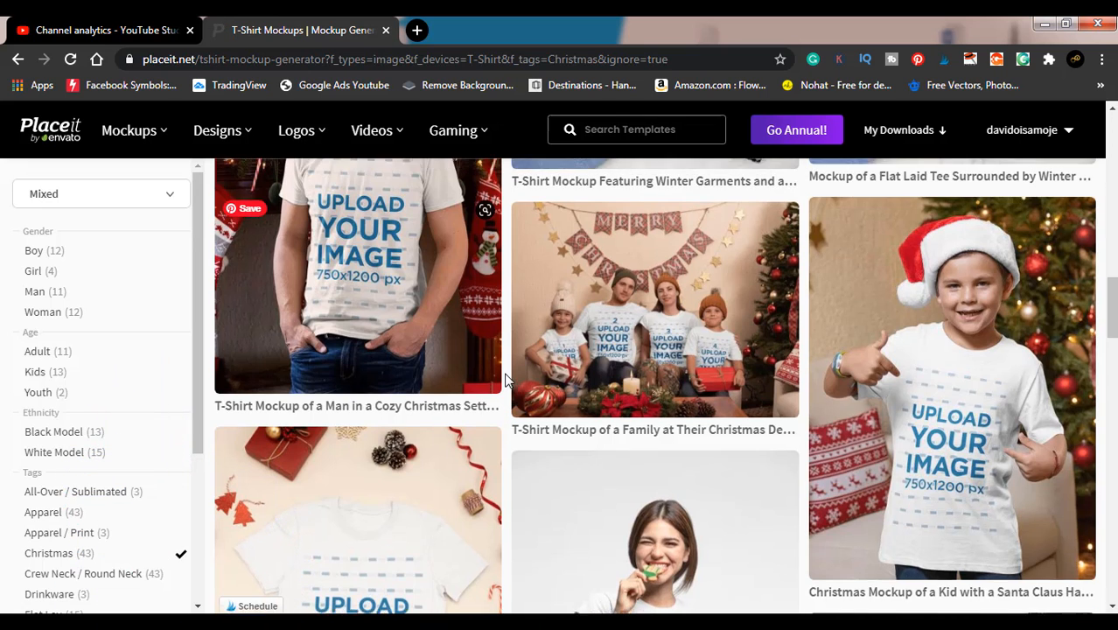
pyautogui.scroll(10, 505, 381)
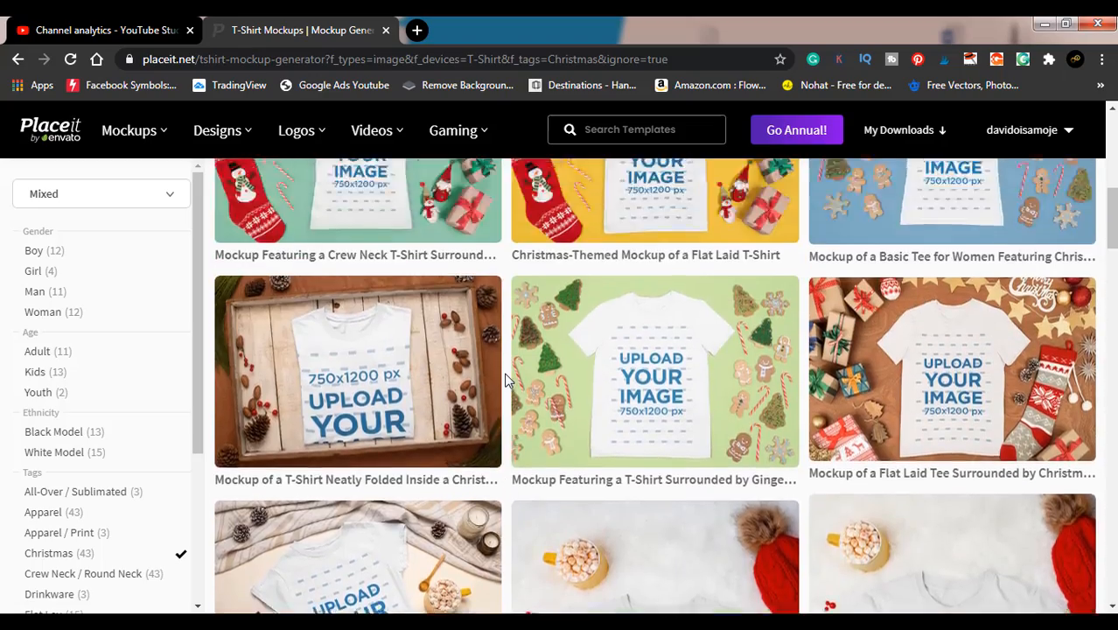
pyautogui.scroll(-6, 505, 381)
pyautogui.scroll(-10, 505, 380)
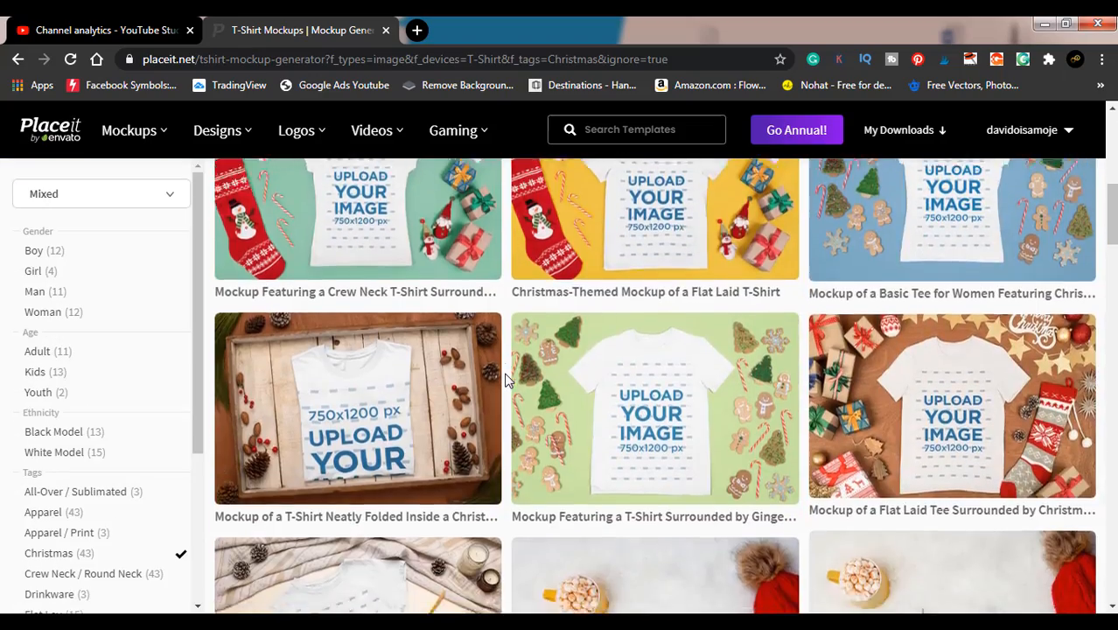
pyautogui.scroll(-3, 505, 381)
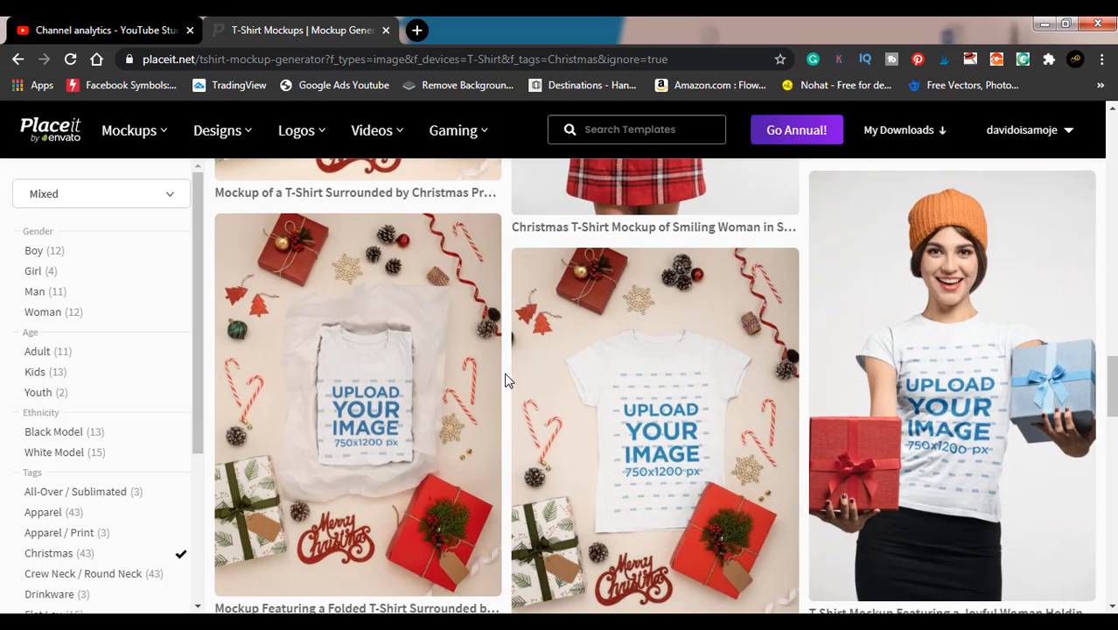
# Step: Open the mockup of the joyful woman holding Christmas boxes and upload the STAY HAPPY design, t-shirt-design-maker-featuring-an-anarchist-ninja-3084a (1), from the Downloads folder
pyautogui.click(892, 306)
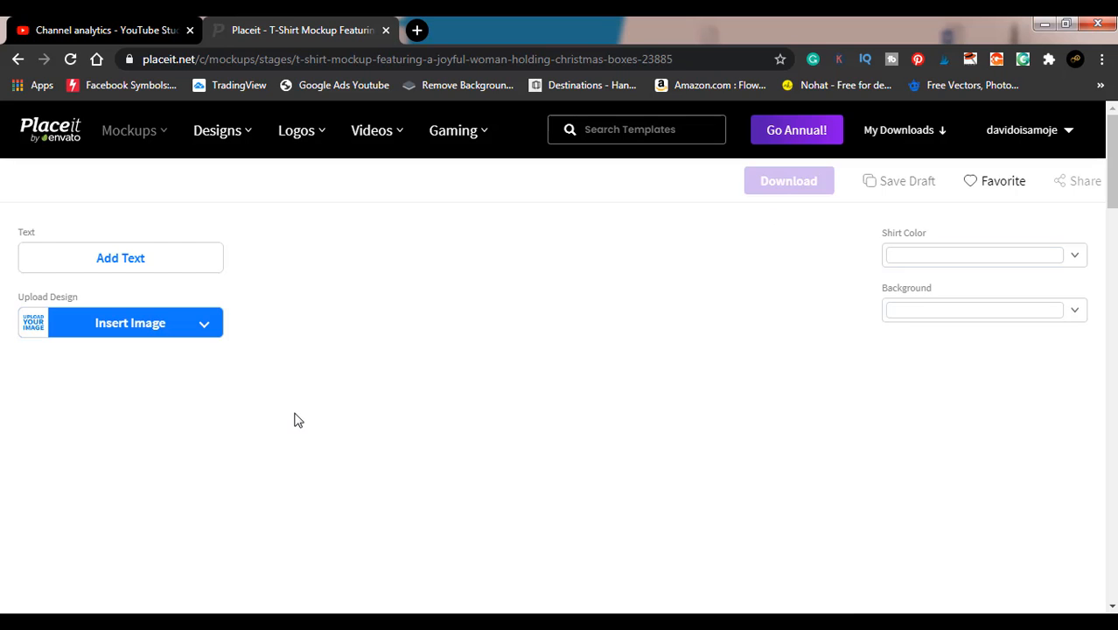
pyautogui.click(204, 327)
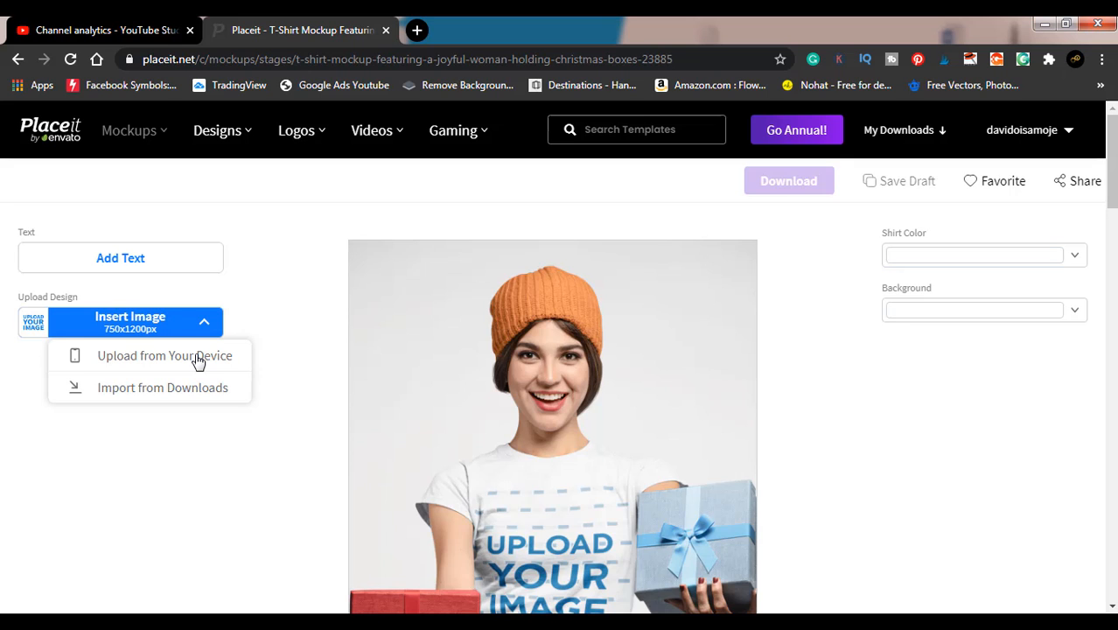
pyautogui.click(199, 358)
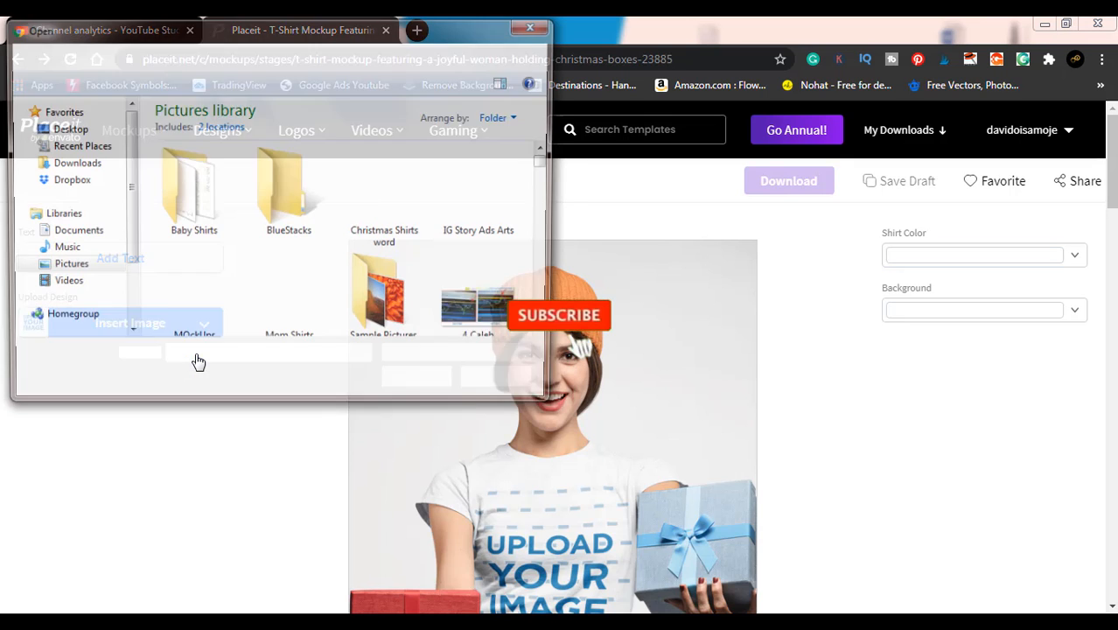
pyautogui.click(80, 163)
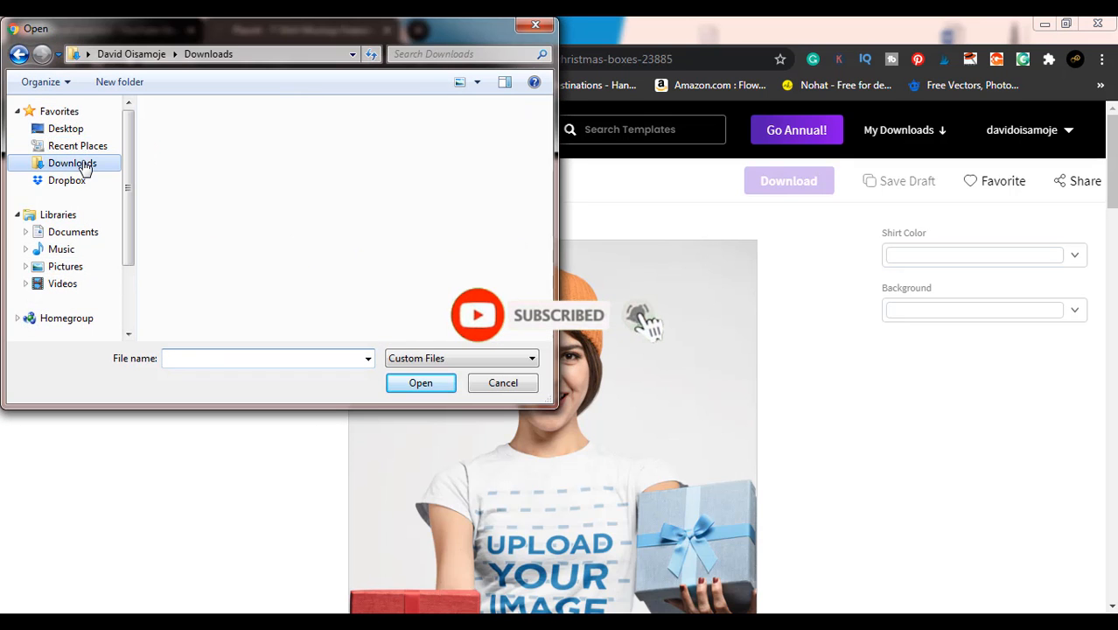
pyautogui.click(366, 278)
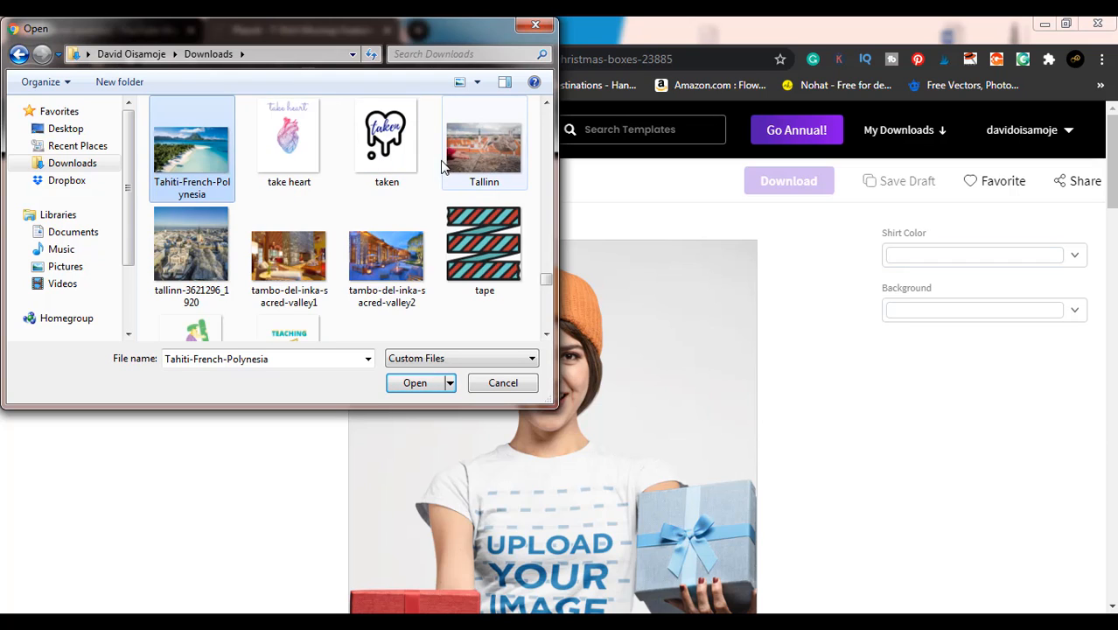
pyautogui.click(390, 154)
pyautogui.click(483, 149)
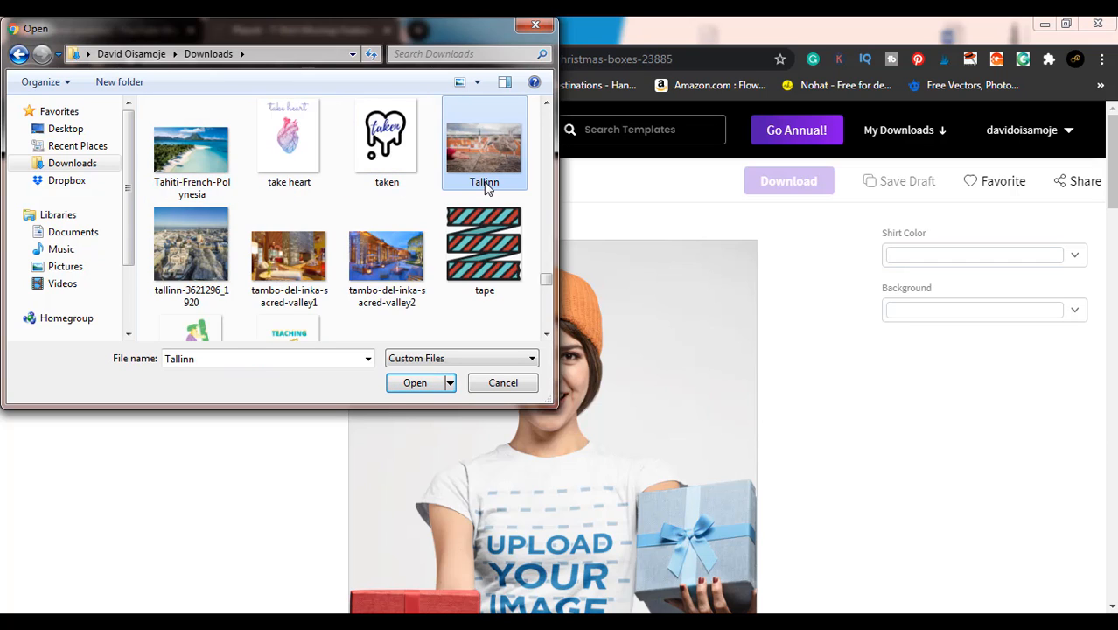
pyautogui.moveTo(550, 278); pyautogui.dragTo(548, 293)
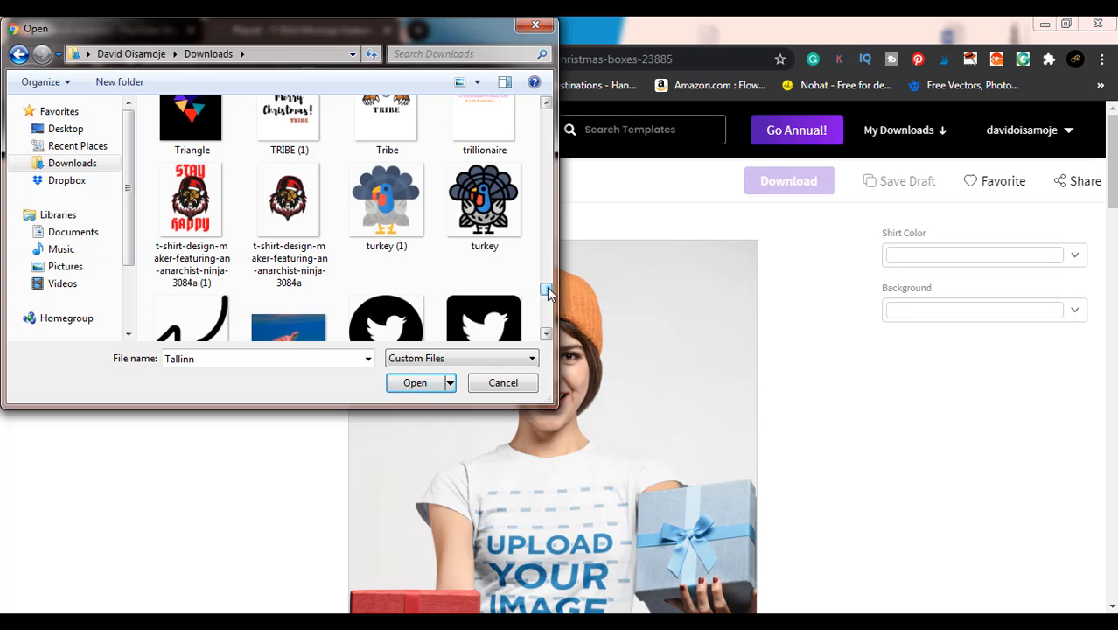
pyautogui.click(194, 212)
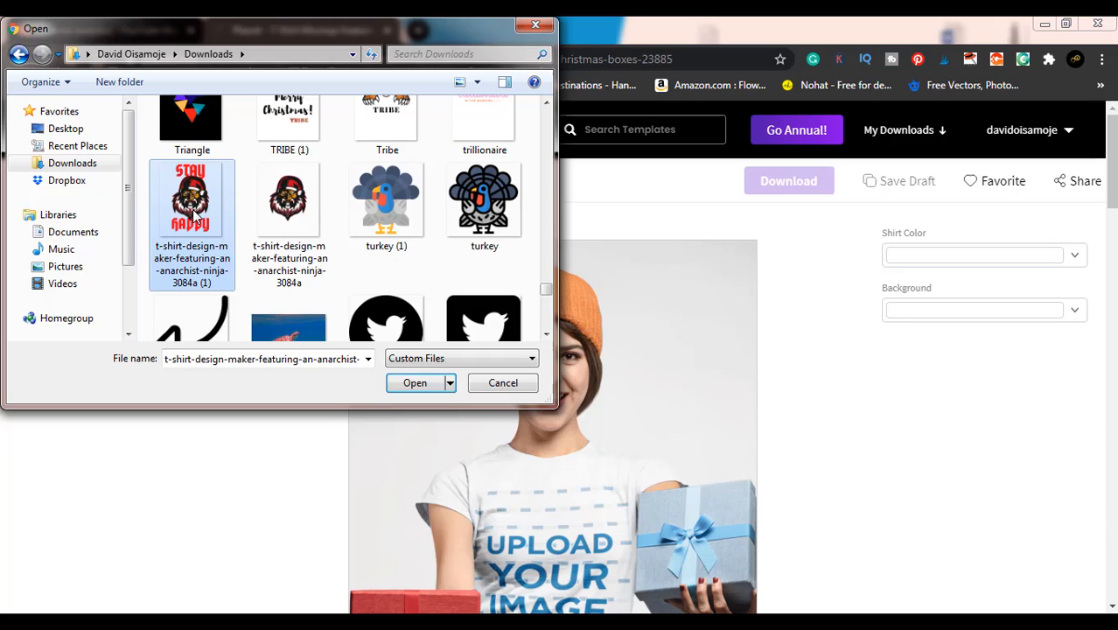
pyautogui.click(411, 383)
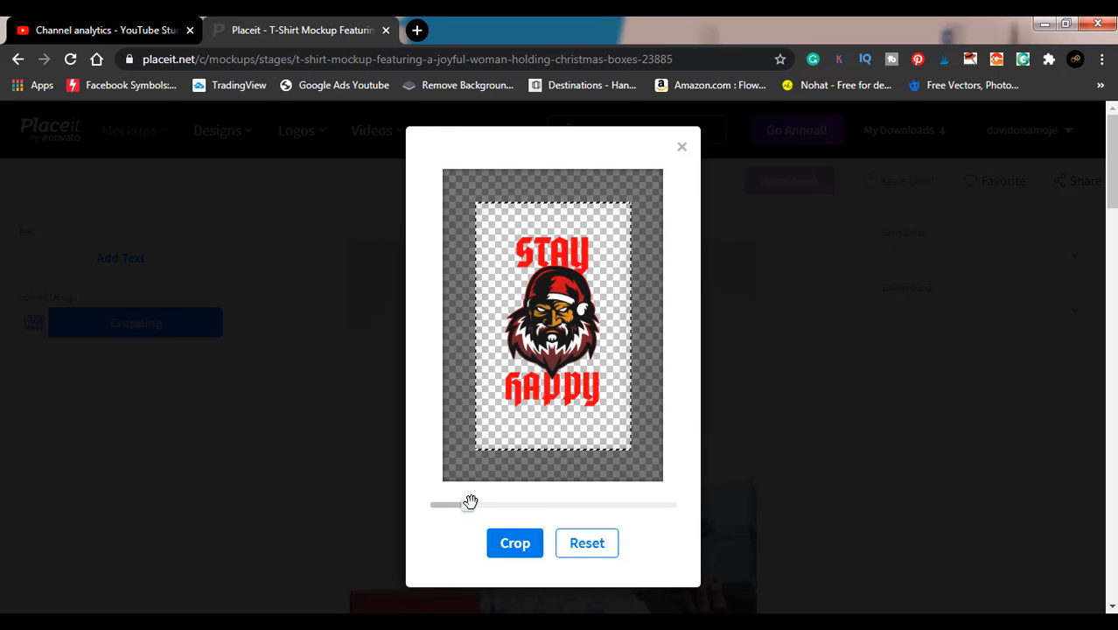
# Step: Enlarge the STAY HAPPY design until it nearly fills the crop area, apply the crop, and check the design on the shirt
pyautogui.moveTo(468, 506); pyautogui.dragTo(486, 503)
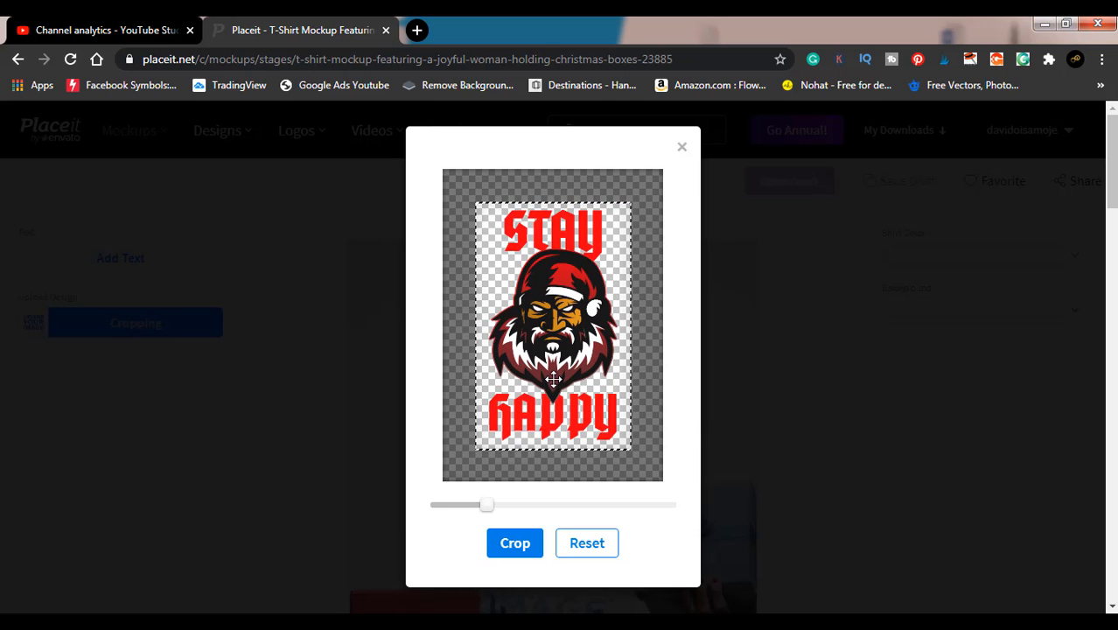
pyautogui.click(519, 546)
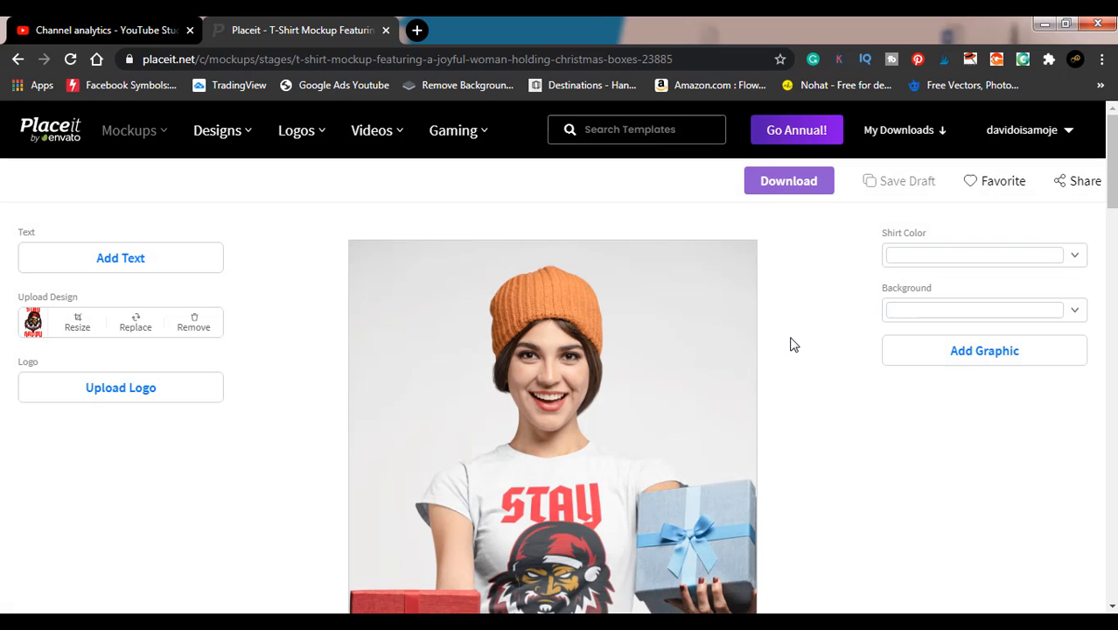
pyautogui.scroll(-3, 792, 345)
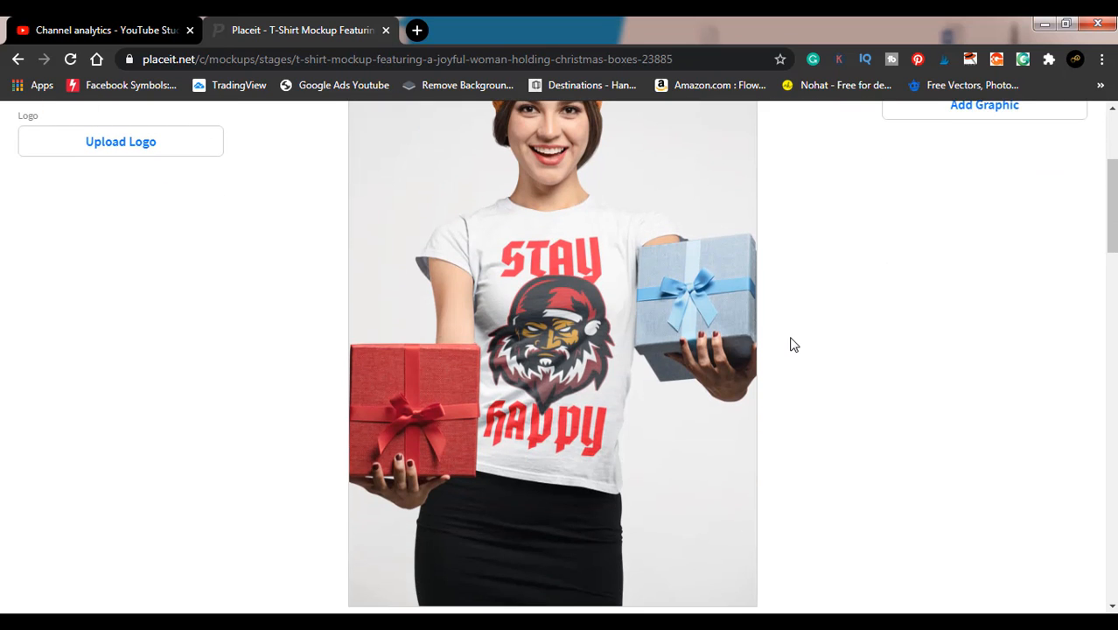
pyautogui.scroll(1, 793, 345)
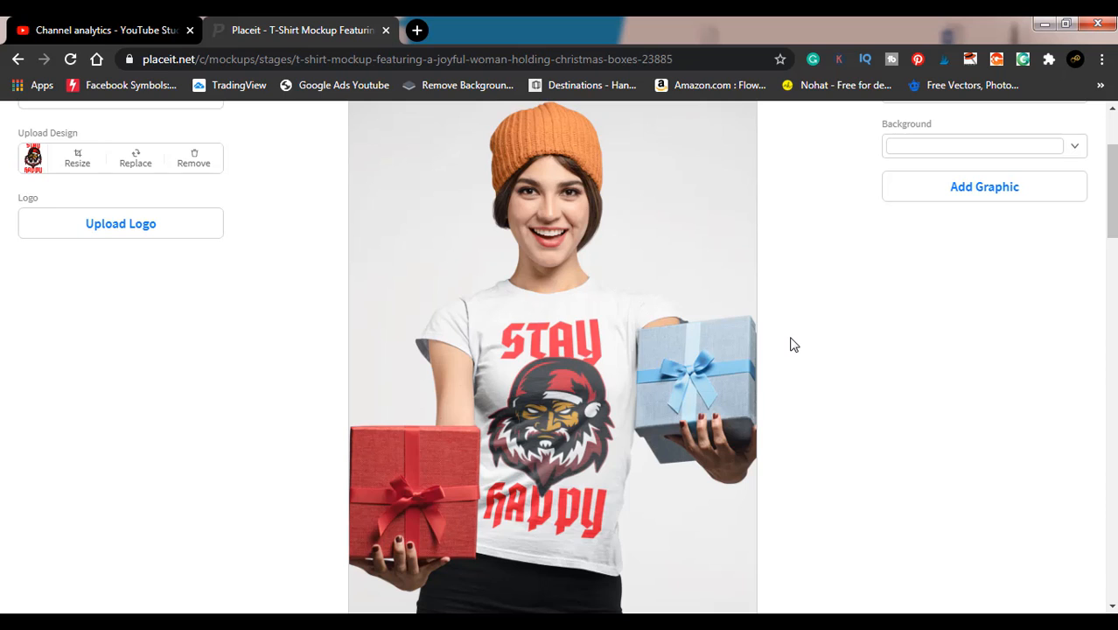
pyautogui.scroll(1, 792, 344)
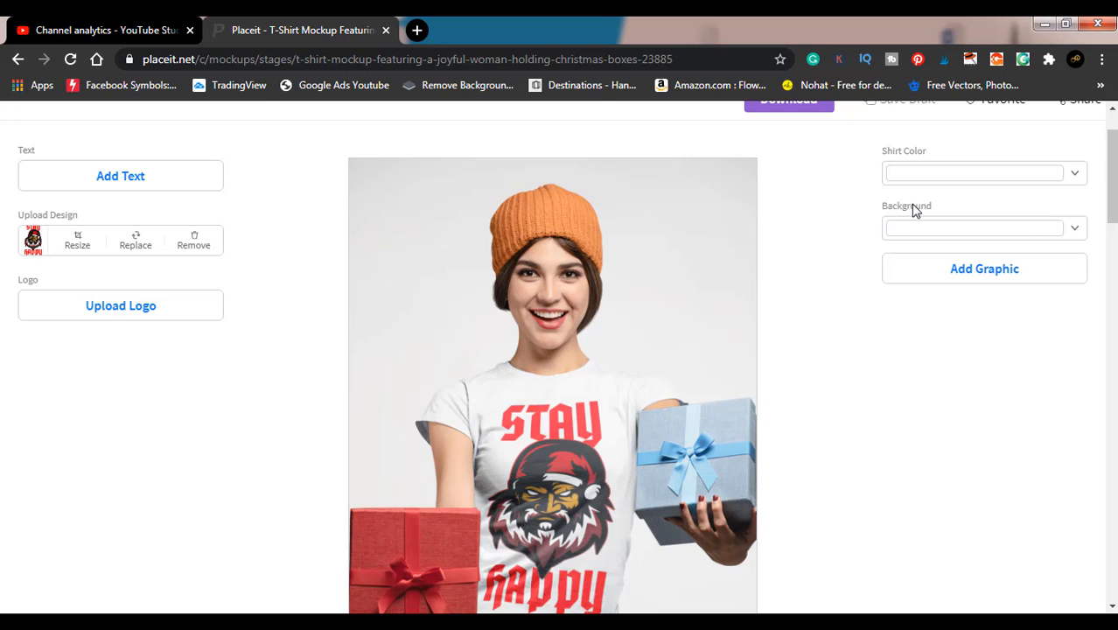
# Step: Set the mockup's background color to a medium blue
pyautogui.click(1078, 230)
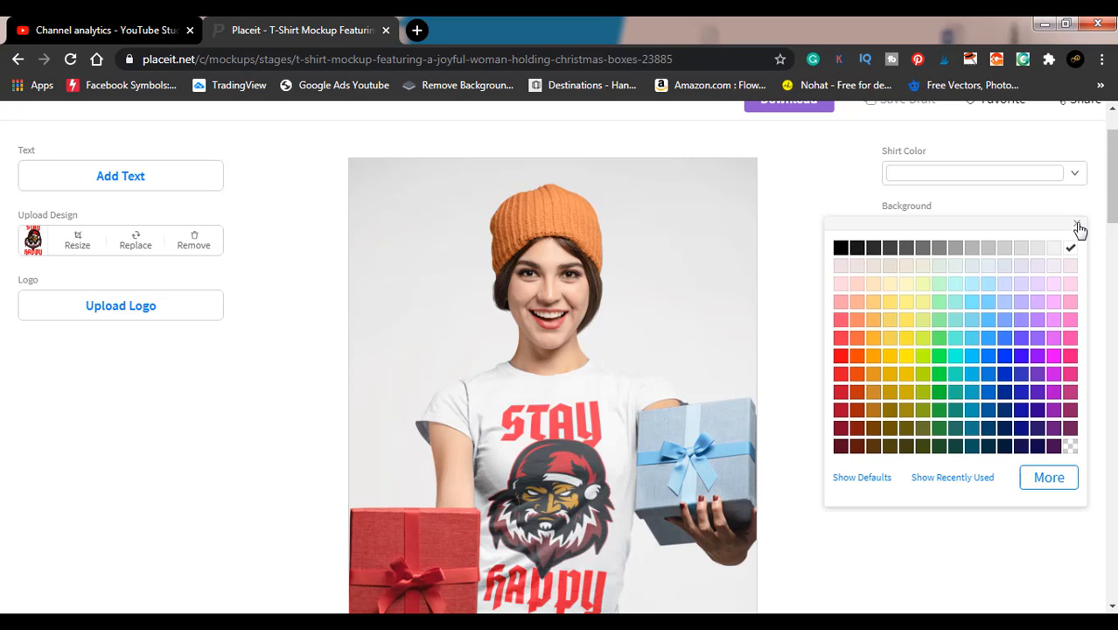
pyautogui.click(1006, 343)
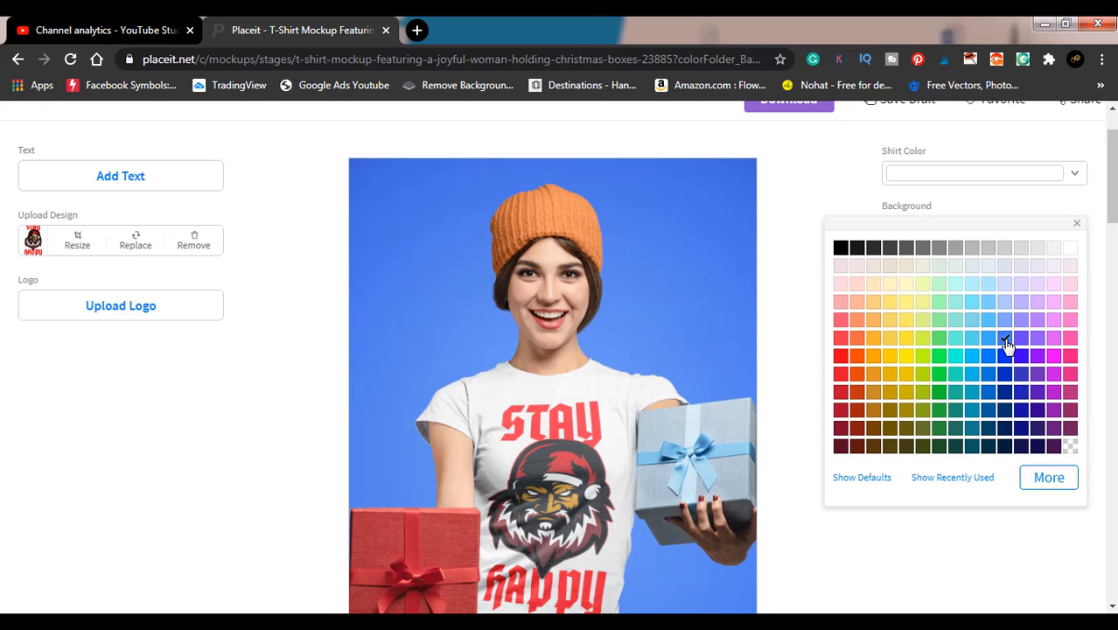
pyautogui.click(1001, 541)
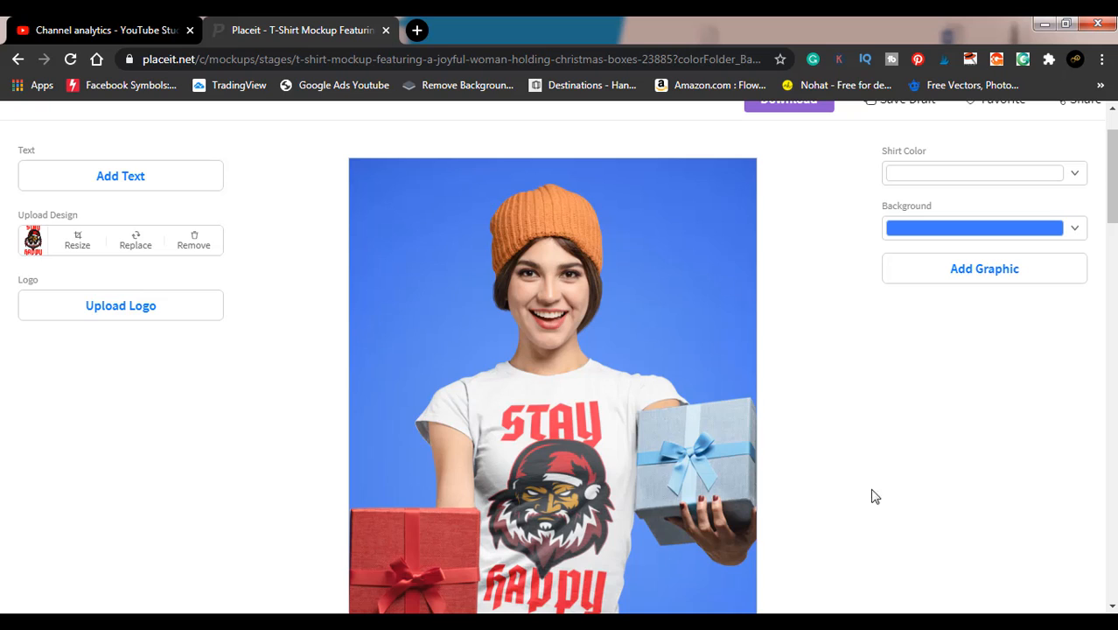
# Step: Try light purple, yellow and bright green as the shirt color, and settle on the slightly darker green
pyautogui.click(1078, 177)
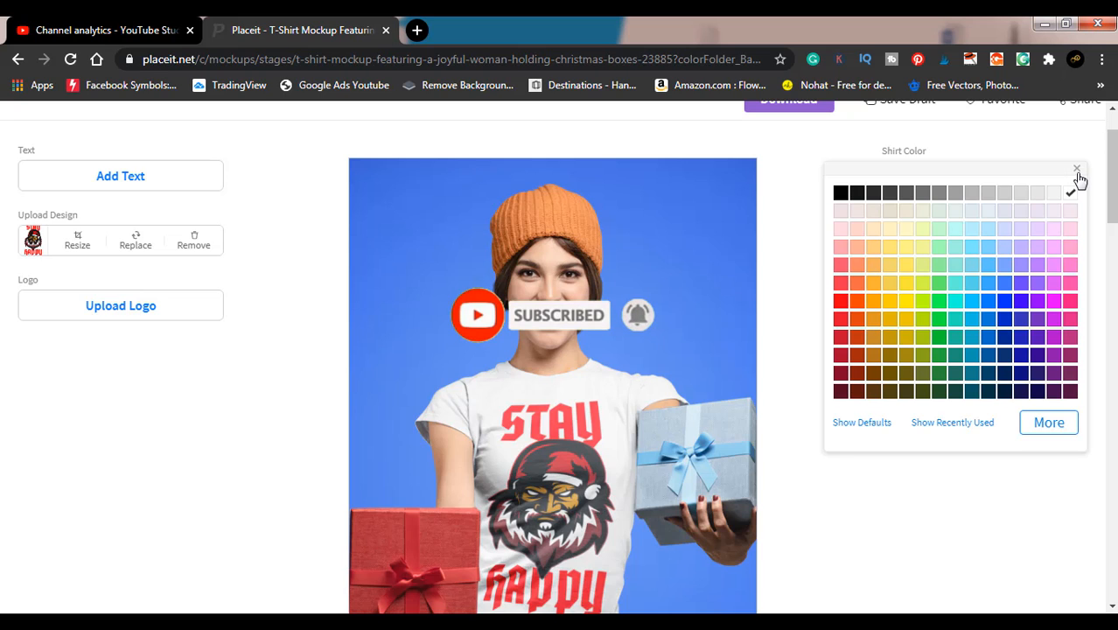
pyautogui.click(1056, 290)
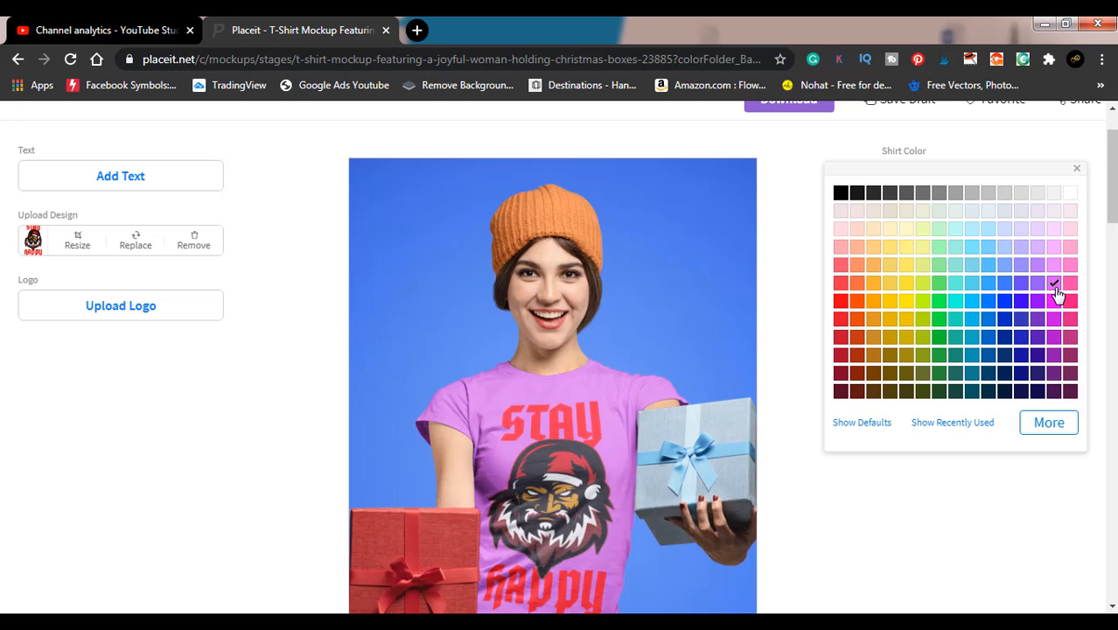
pyautogui.click(891, 305)
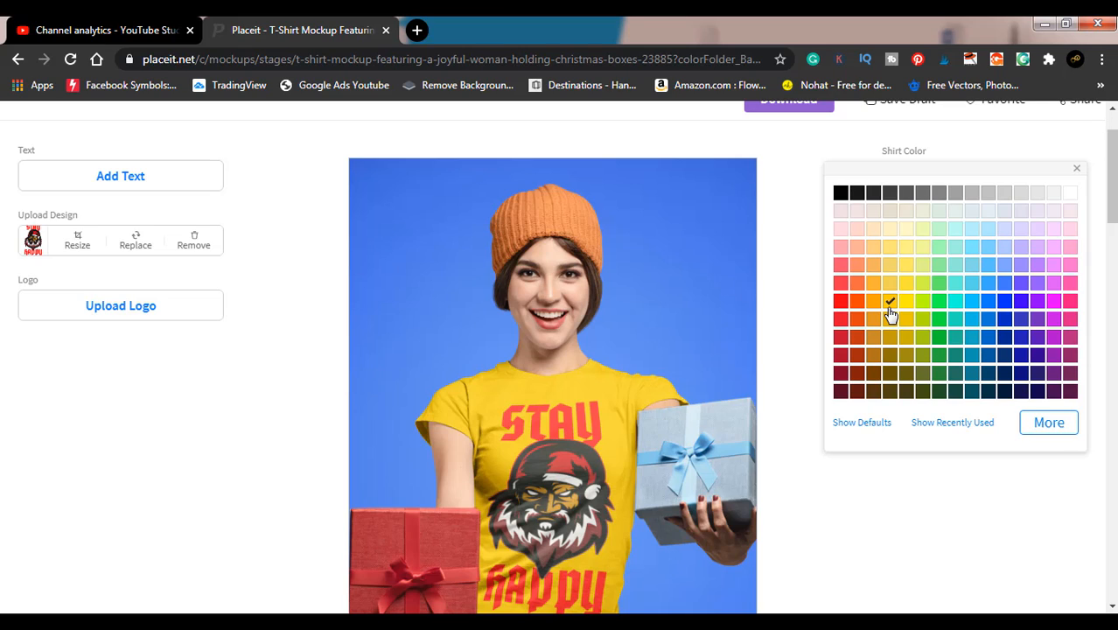
pyautogui.click(940, 304)
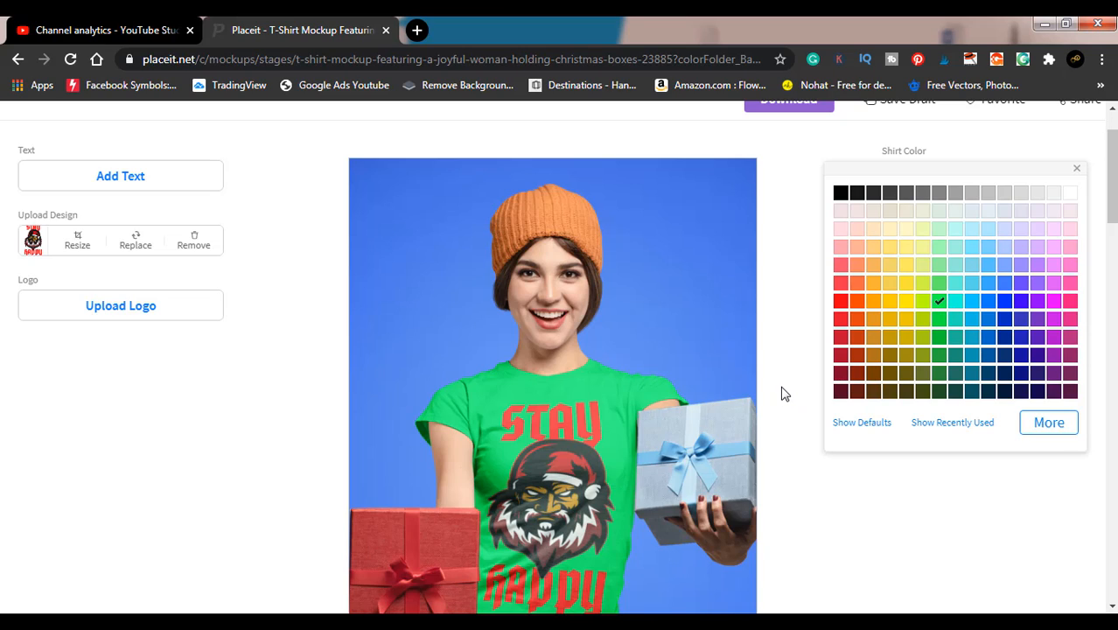
pyautogui.click(939, 320)
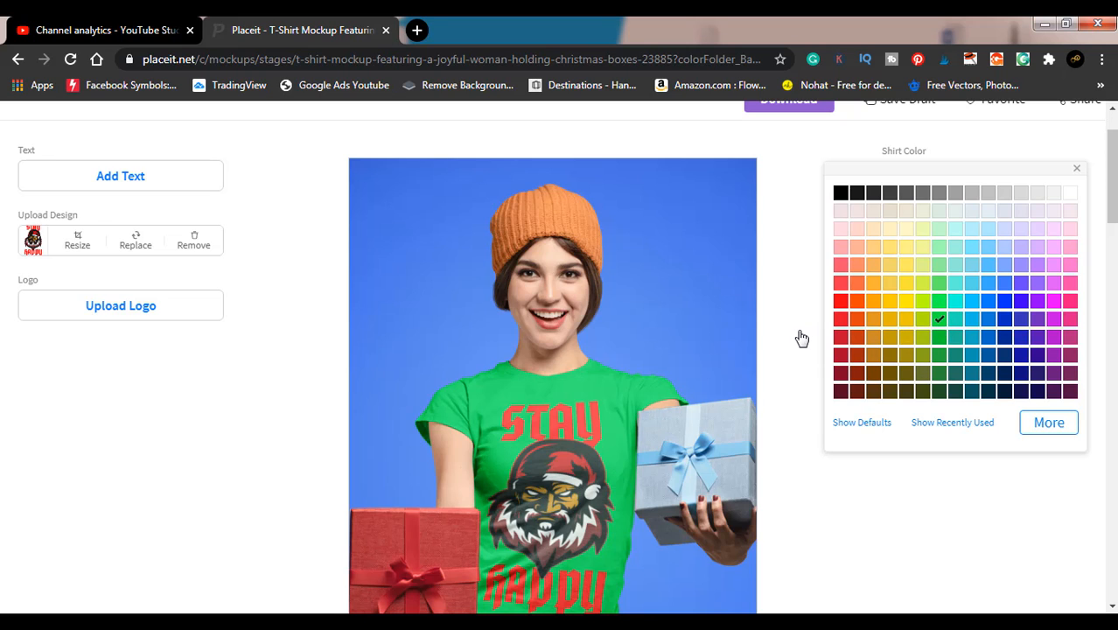
# Step: Review the green shirt mockup, generate its download, and save the processed image to the computer
pyautogui.scroll(-2, 801, 338)
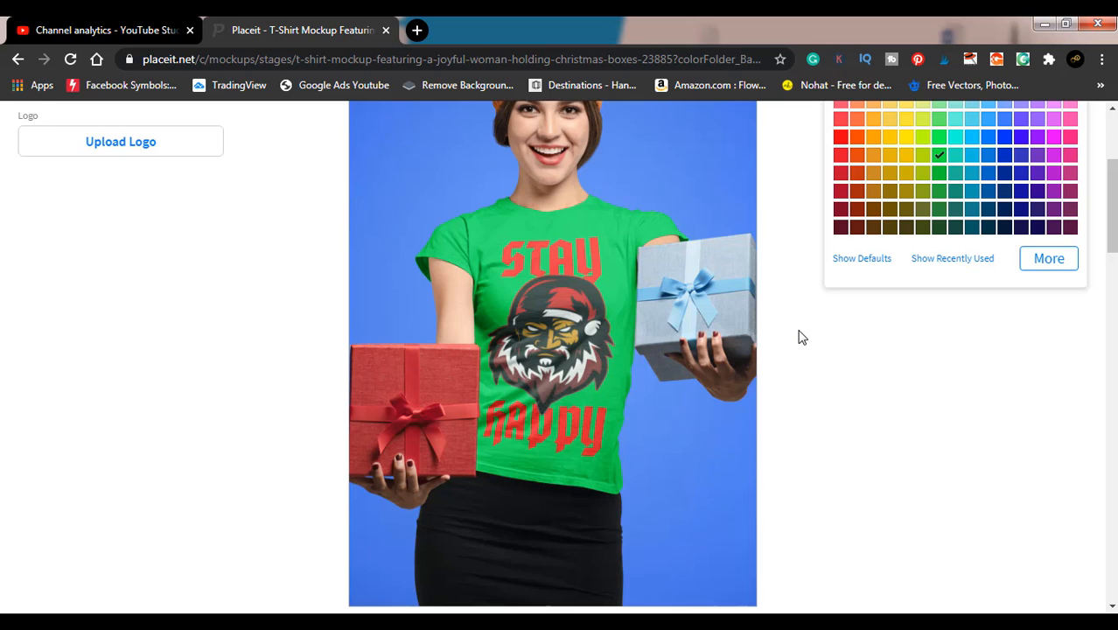
pyautogui.scroll(1, 801, 338)
pyautogui.scroll(2, 802, 338)
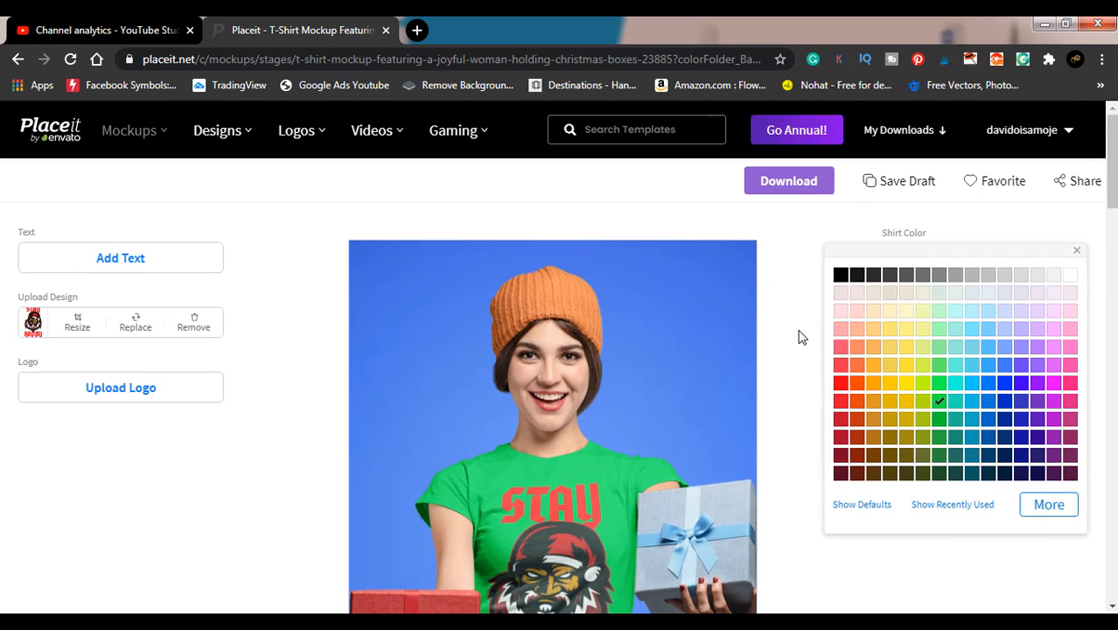
pyautogui.click(796, 189)
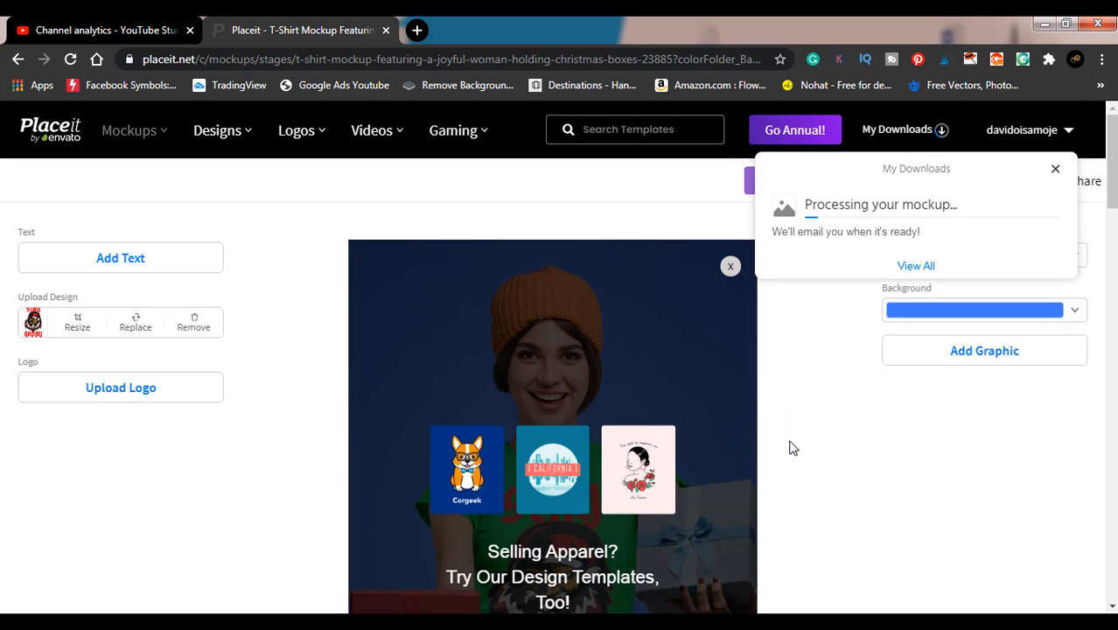
pyautogui.scroll(-1, 792, 448)
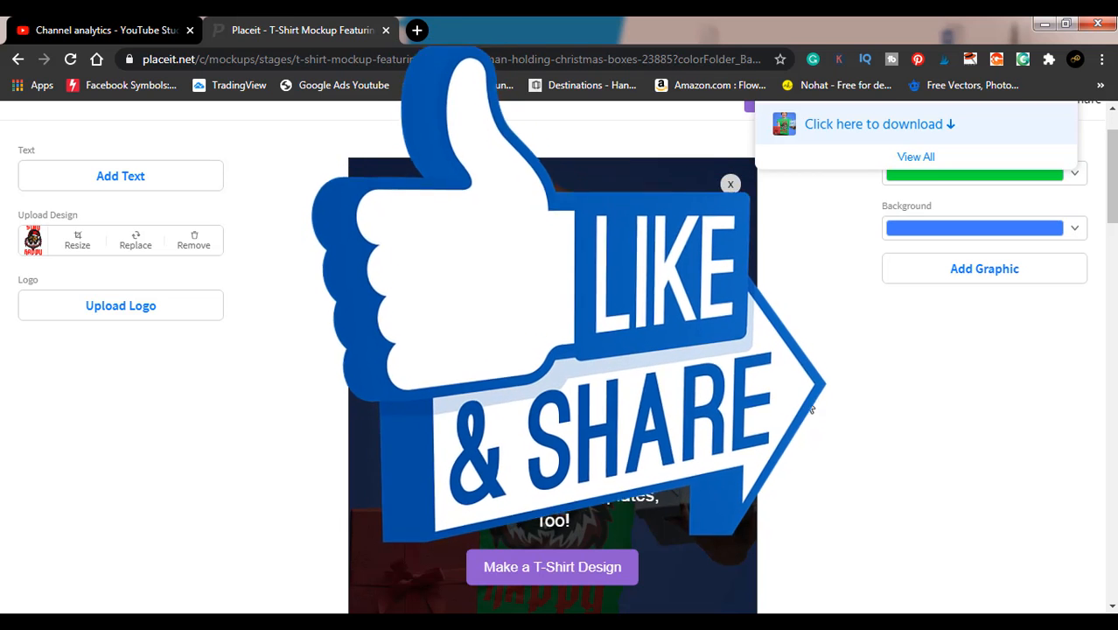
pyautogui.scroll(1, 806, 425)
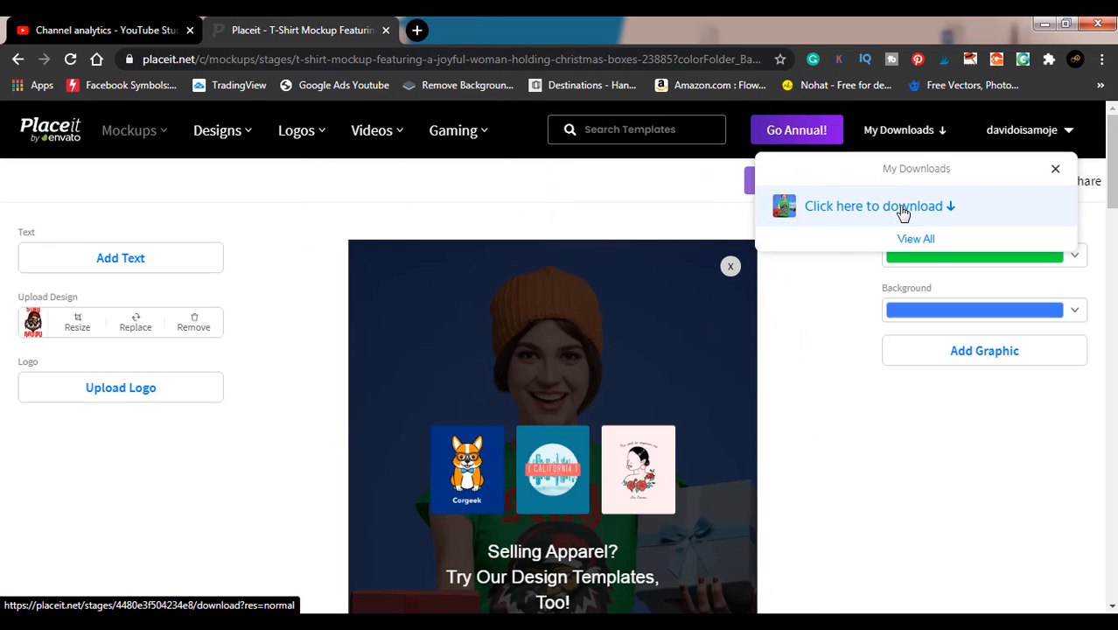
pyautogui.click(902, 212)
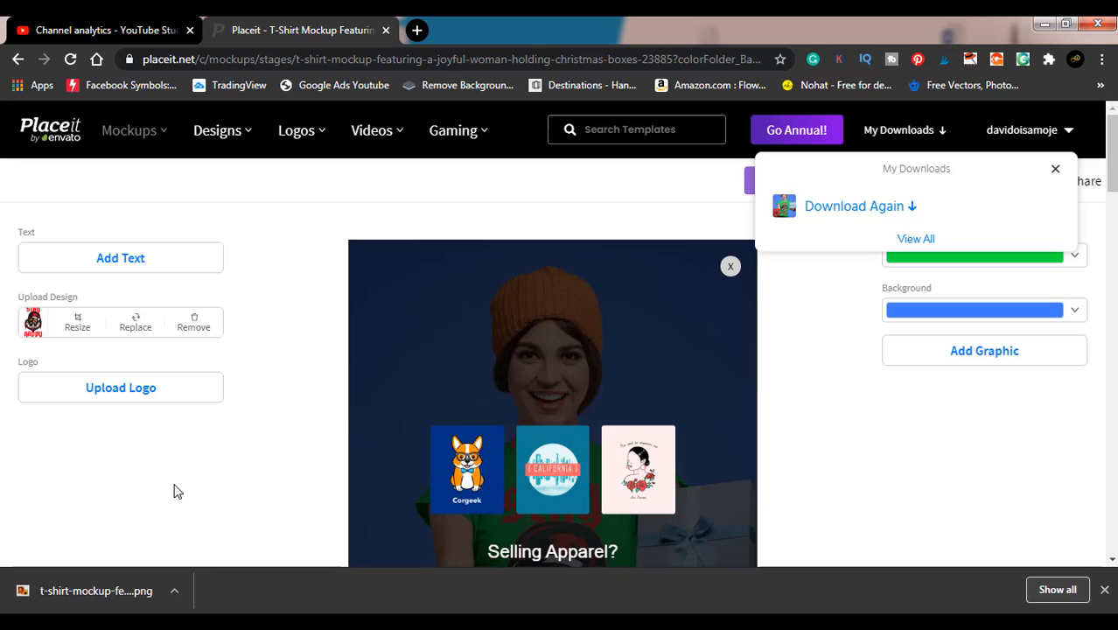
# Step: Show the downloaded mockup PNG in its folder and open it in Windows Photo Viewer
pyautogui.click(175, 594)
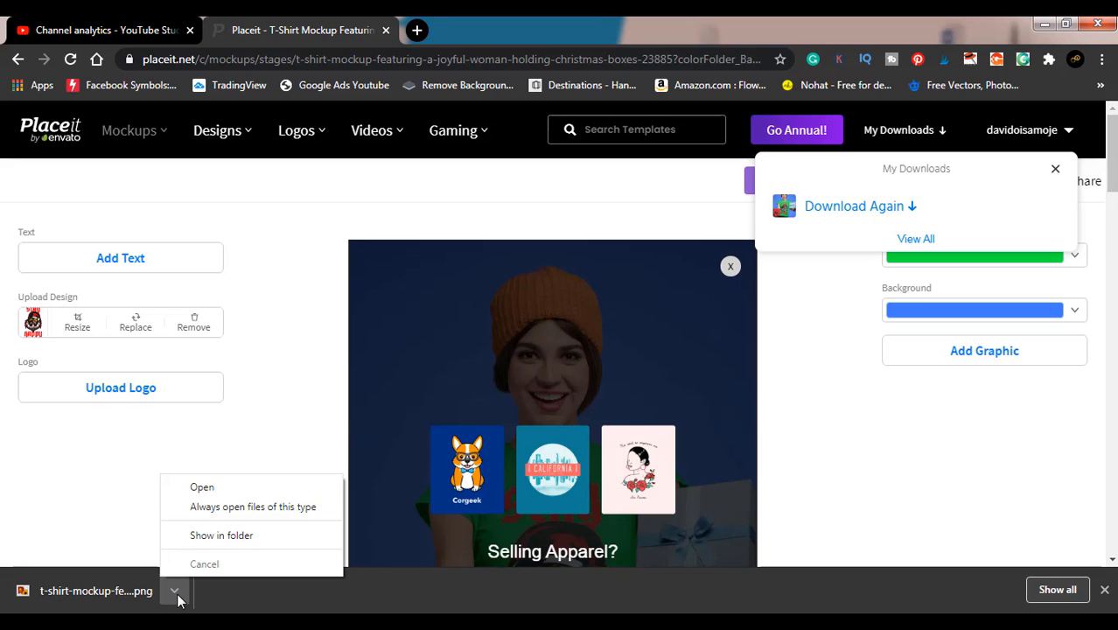
pyautogui.click(233, 536)
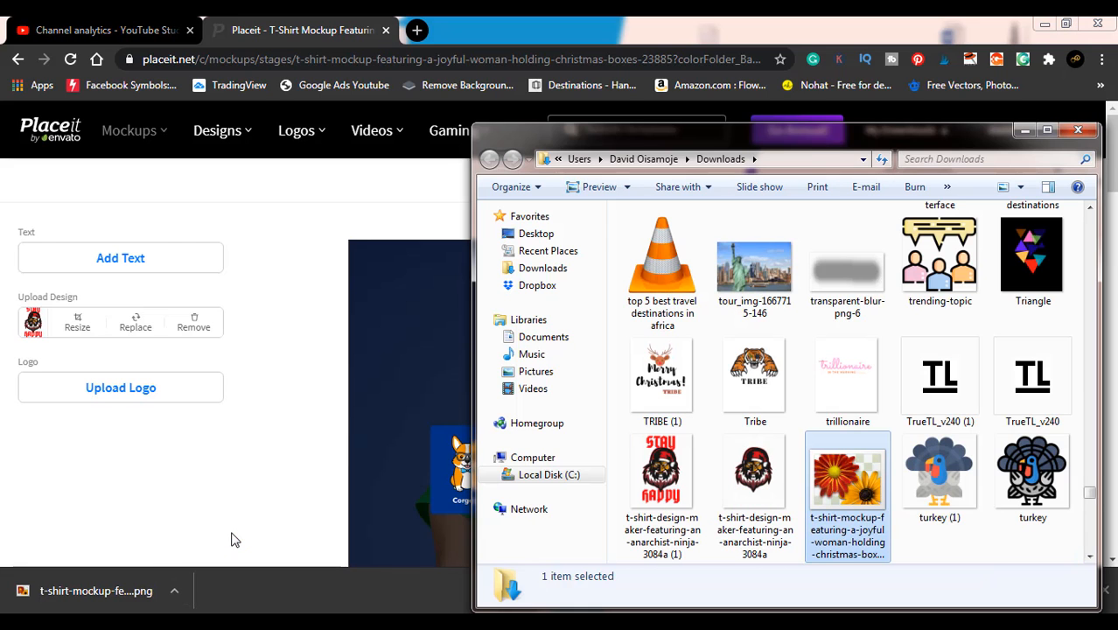
pyautogui.doubleClick(870, 470)
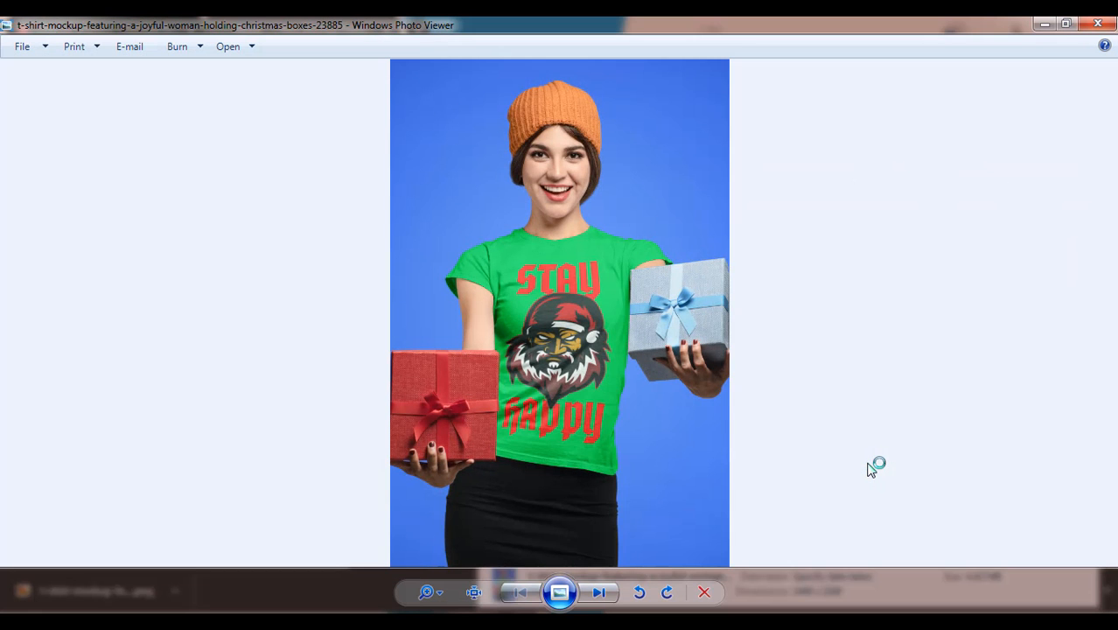